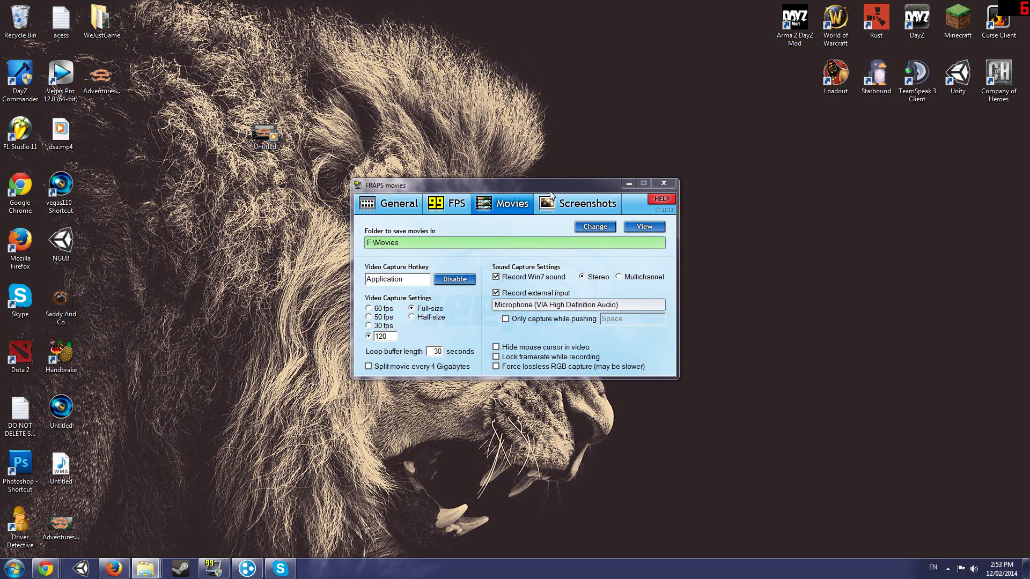
Move the Fraps window up and right, then look through its FPS and General tabs
left_click_drag(534, 191, 550, 160)
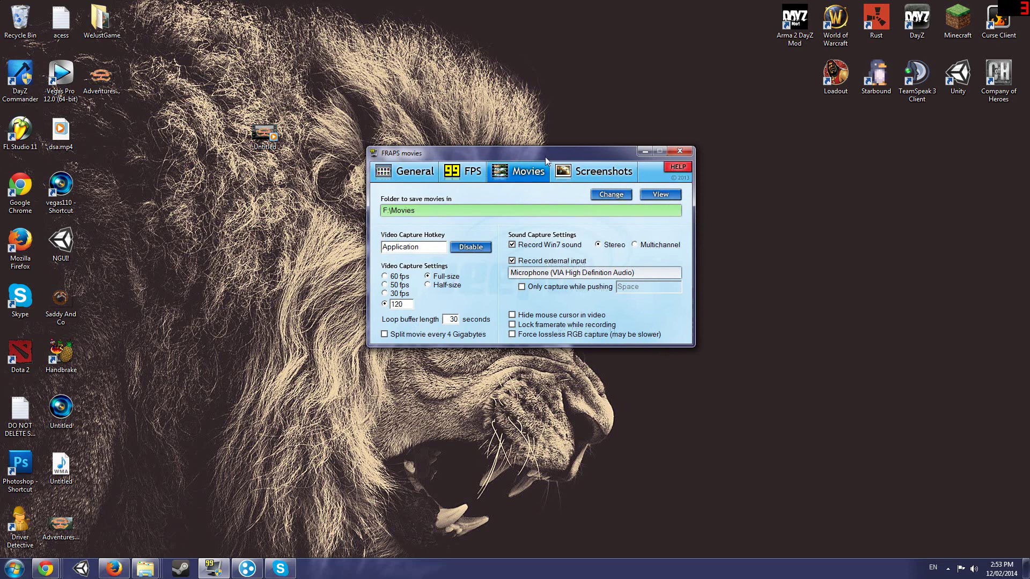
left_click_drag(545, 157, 584, 150)
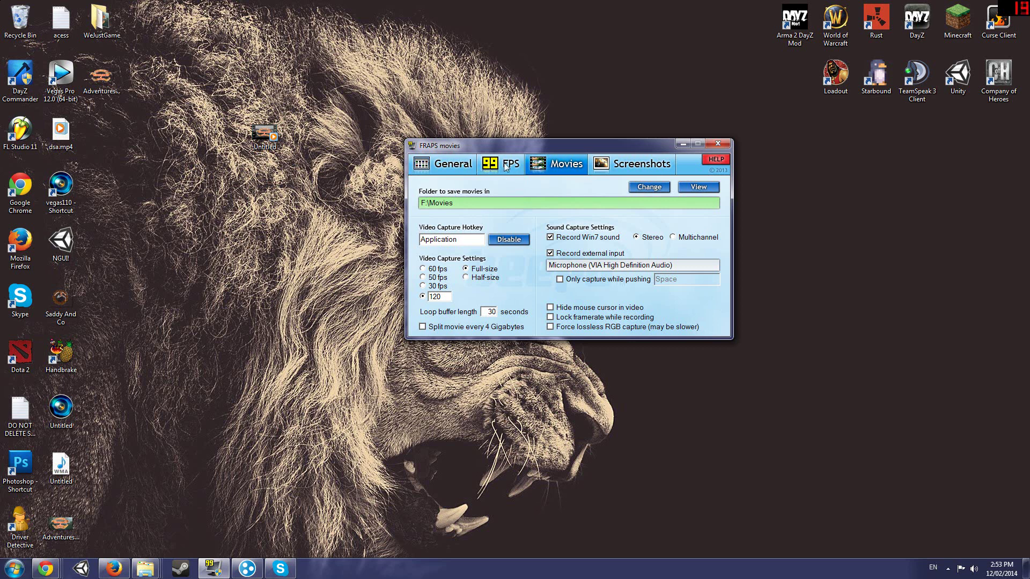
left_click(507, 168)
left_click(452, 172)
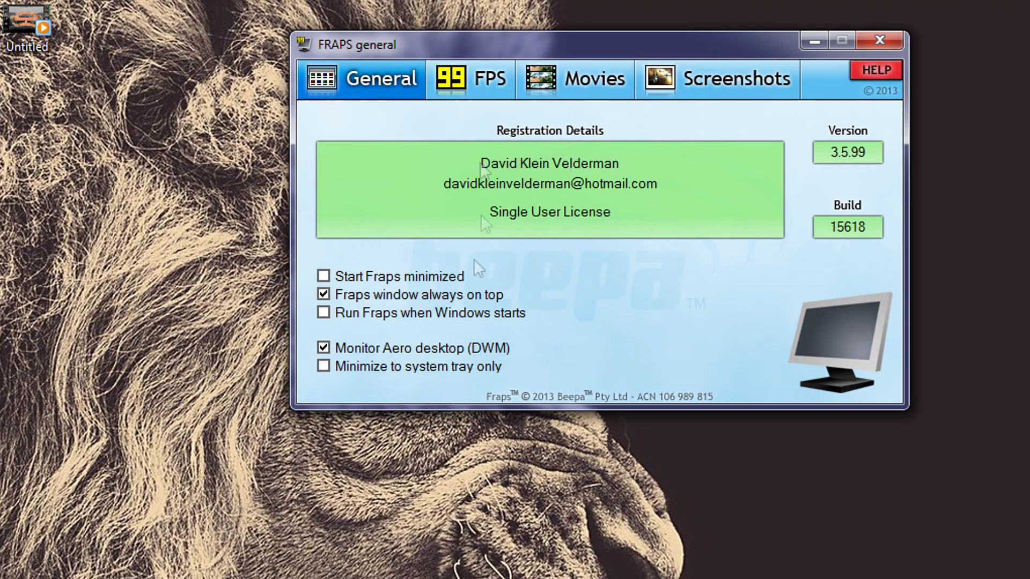
left_click(459, 81)
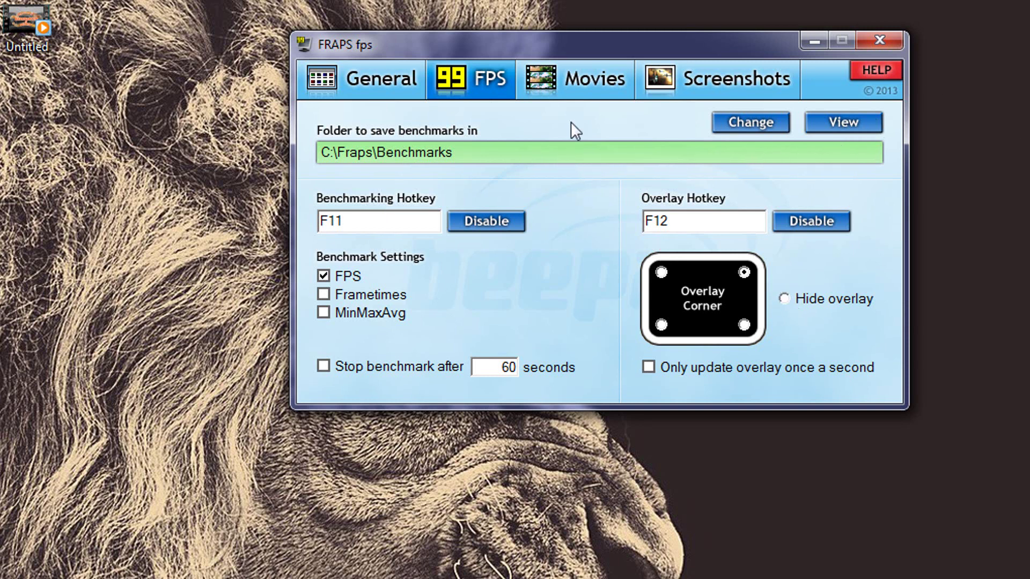
left_click(581, 87)
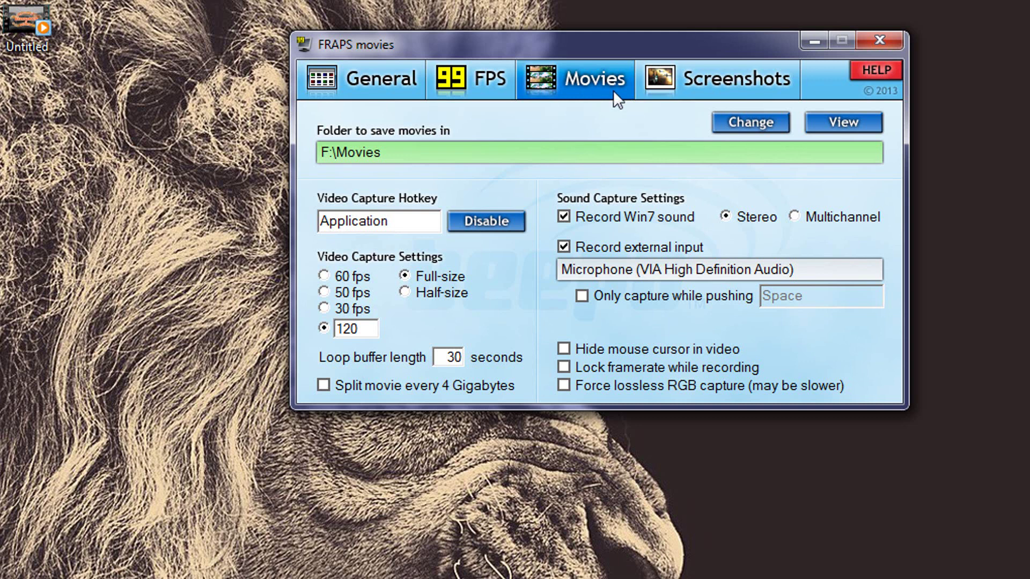
left_click(842, 127)
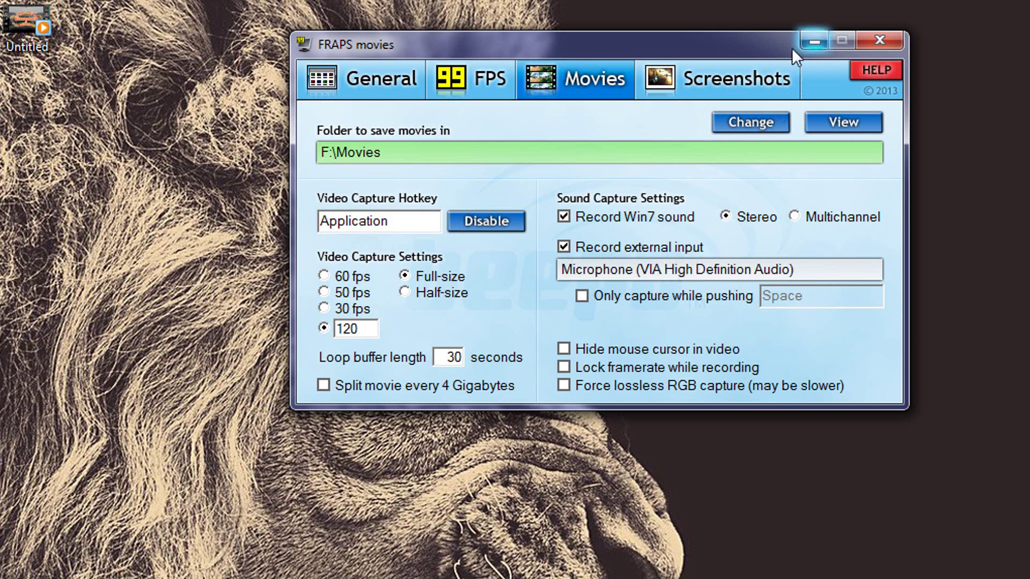
Cycle through Fraps' General, FPS and Movies tabs, then minimize the Fraps window
left_click(377, 76)
left_click(459, 77)
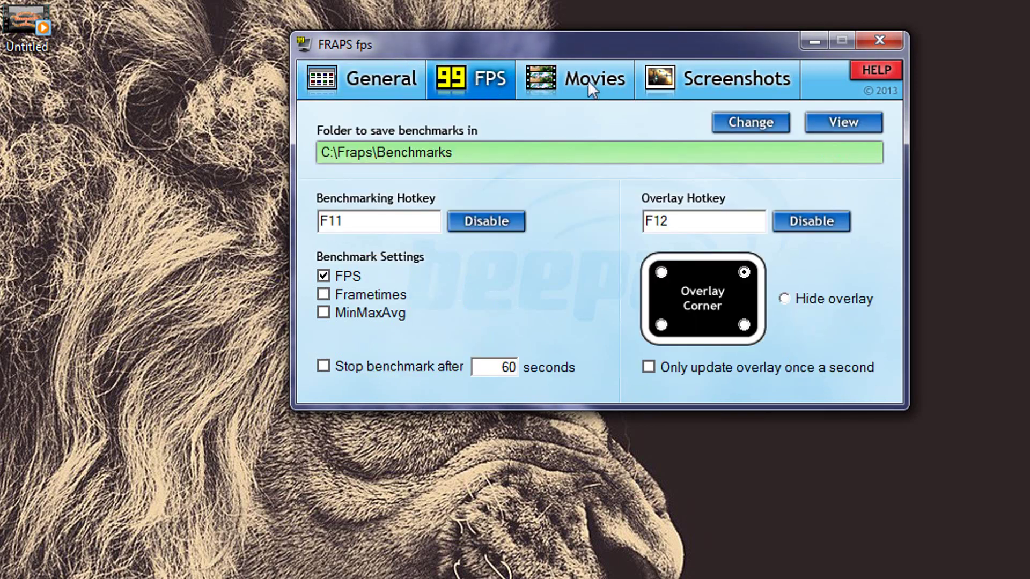
left_click(578, 79)
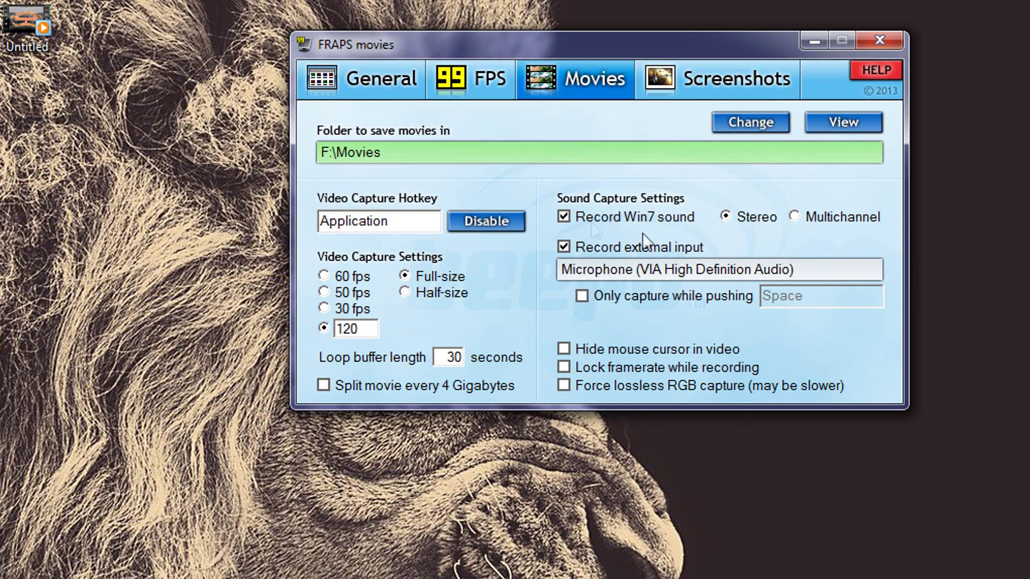
left_click(811, 41)
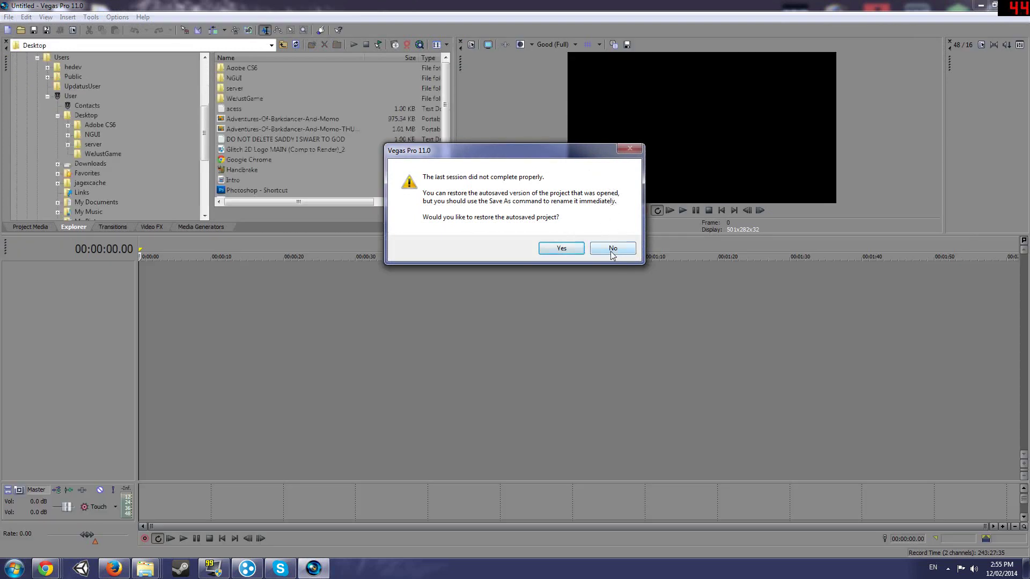
Accept the restore prompt, cancel the missing-file dialog, and minimize Vegas Pro
left_click(564, 249)
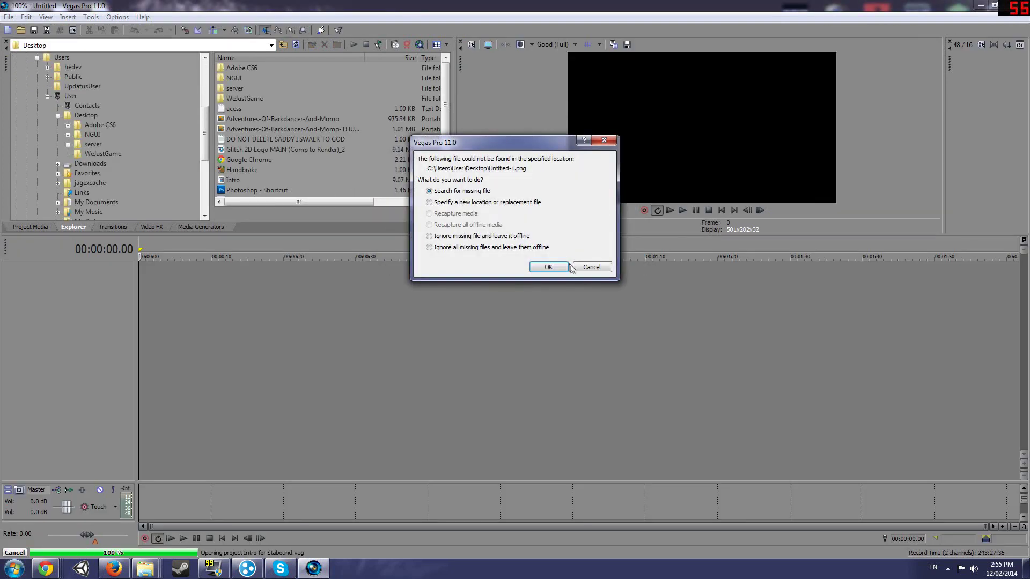
left_click(579, 267)
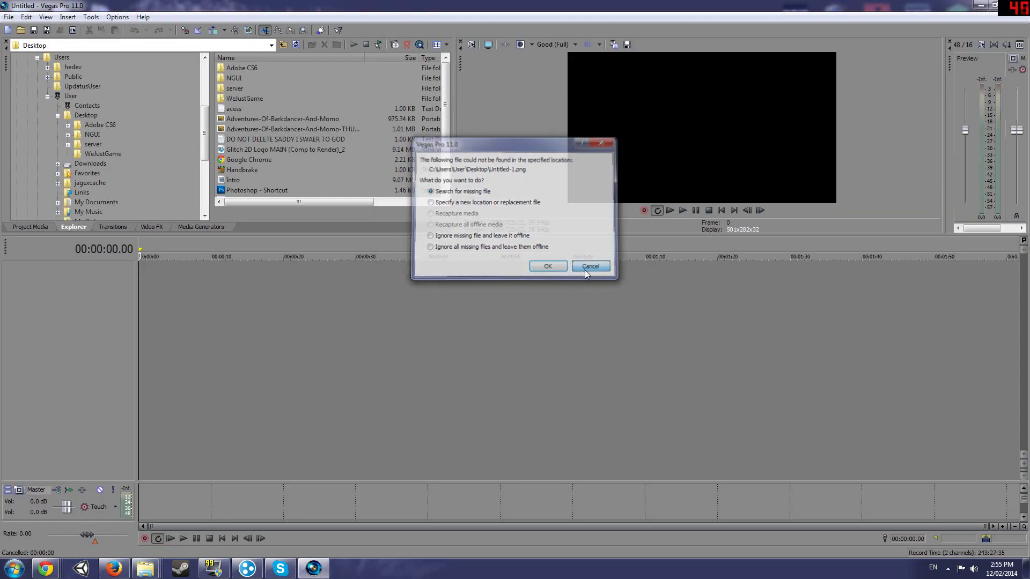
left_click(978, 5)
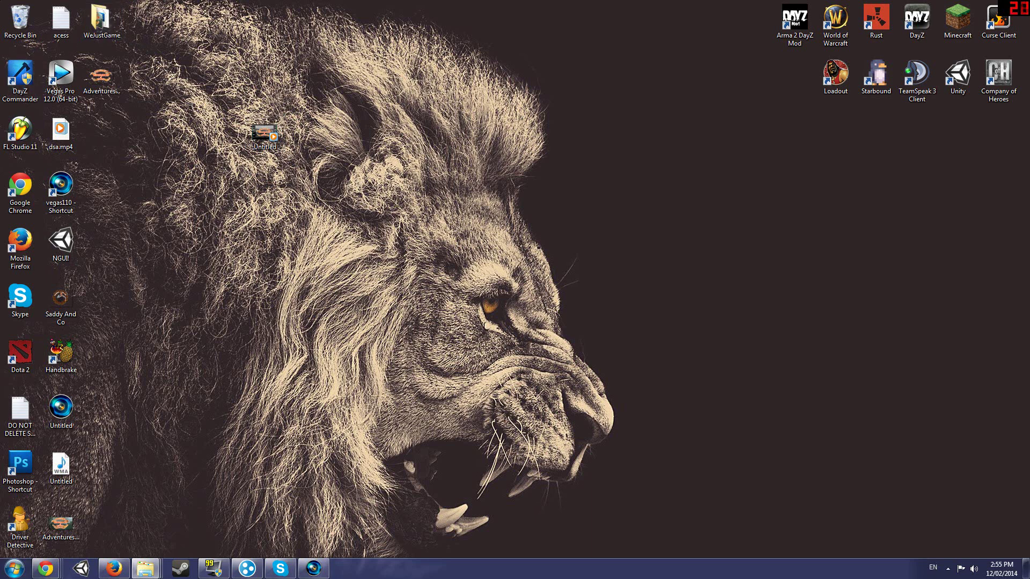
Put the Intro for Stabound video on the desktop and play it near its end
left_click_drag(214, 272, 387, 191)
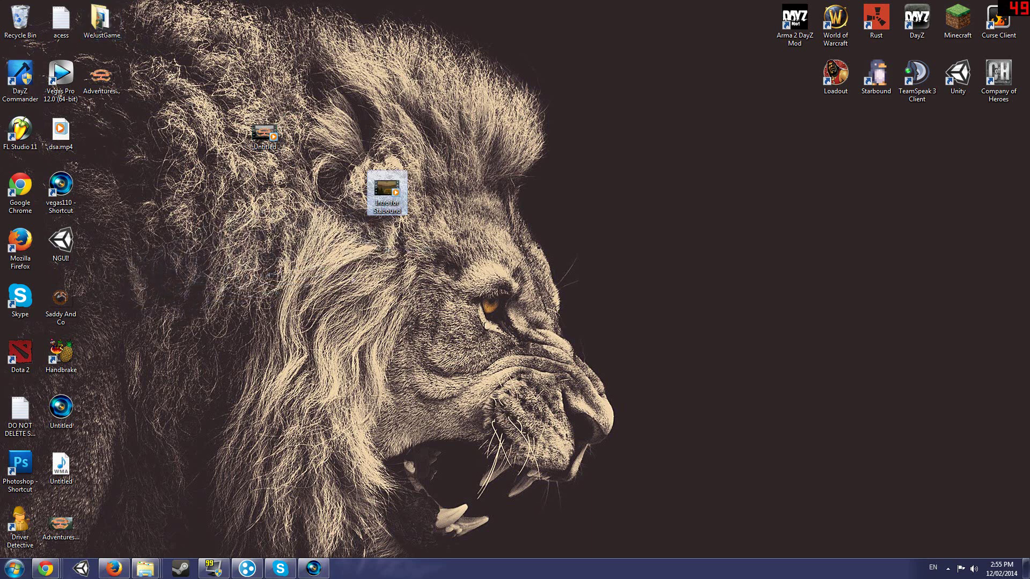
double_click(388, 192)
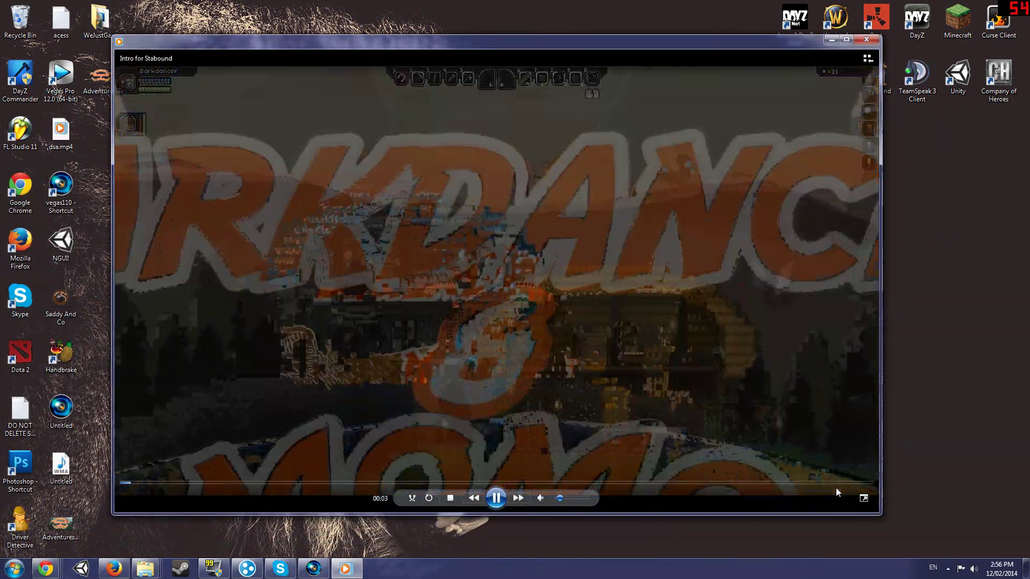
left_click(836, 485)
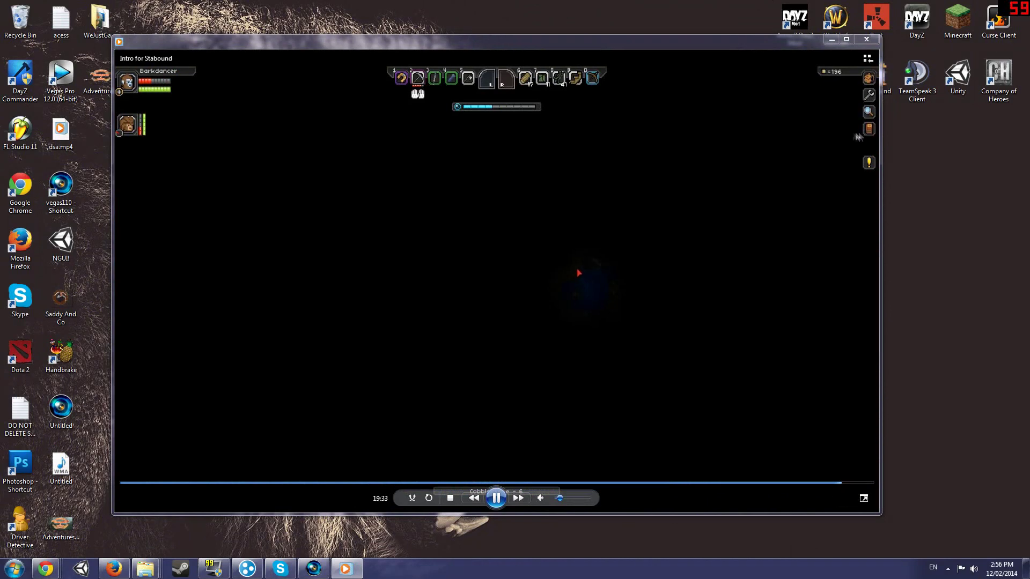
left_click(866, 39)
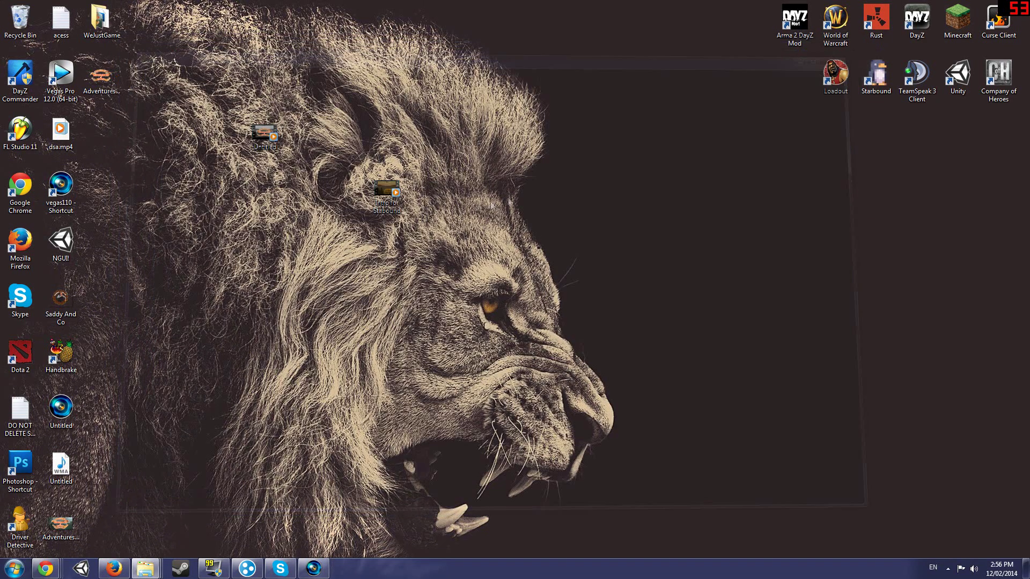
Check the Intro for Stabound file's properties, a 355 MB WMV
right_click(381, 189)
left_click(425, 429)
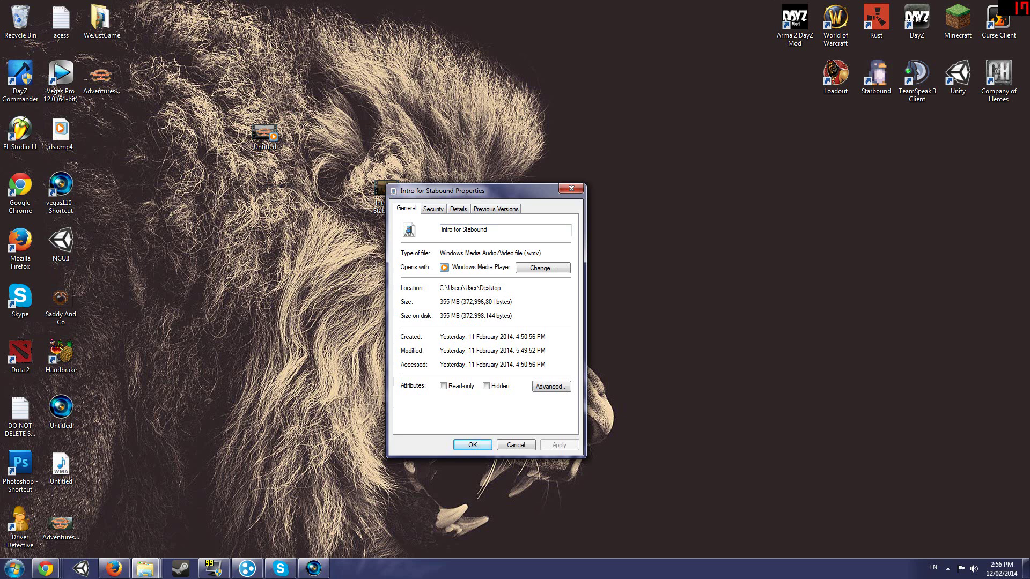
left_click(570, 191)
Add the Intro clip from the Explorer to the Vegas timeline as video and audio tracks
left_click(313, 568)
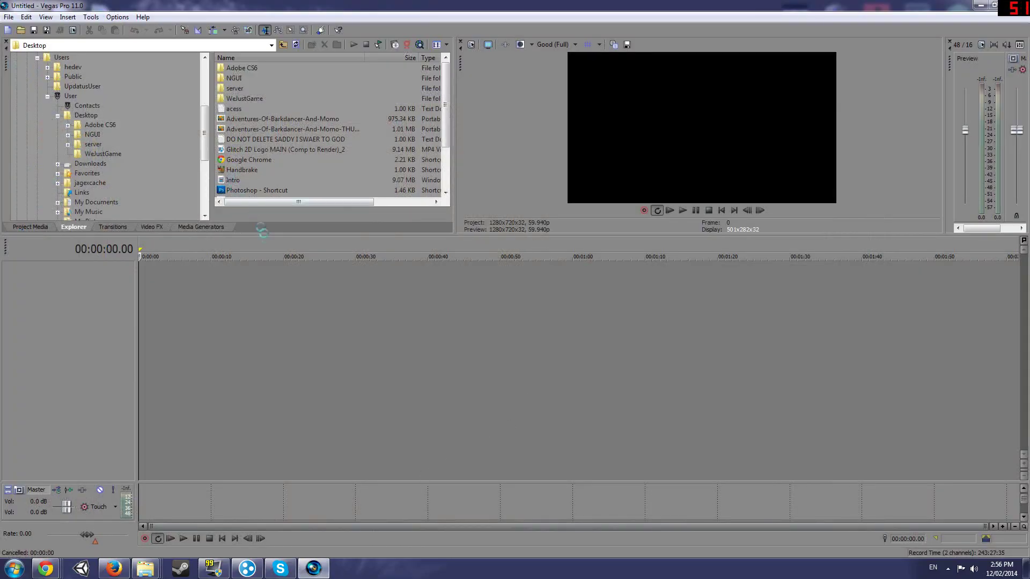
left_click_drag(233, 181, 134, 294)
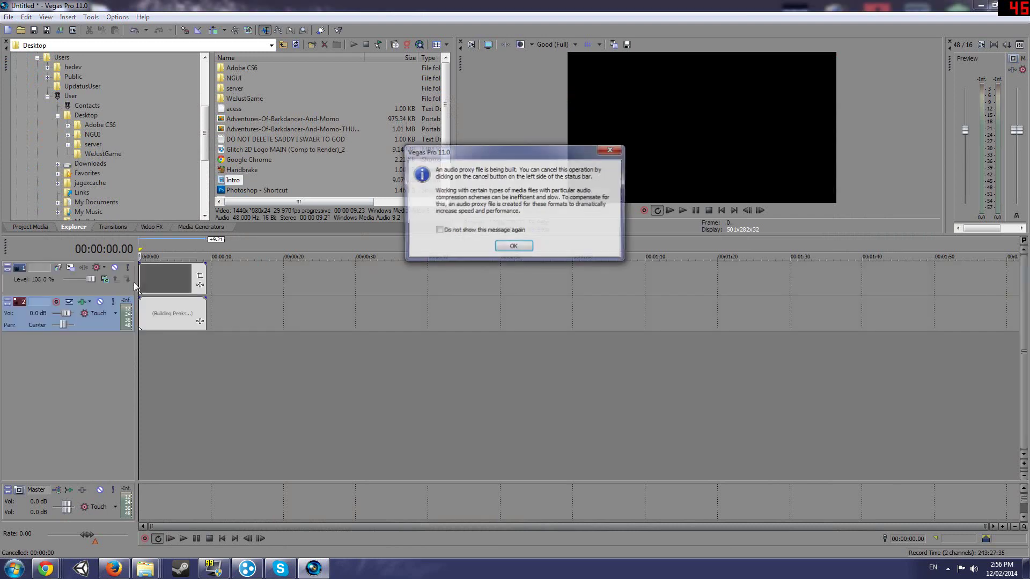
left_click(517, 251)
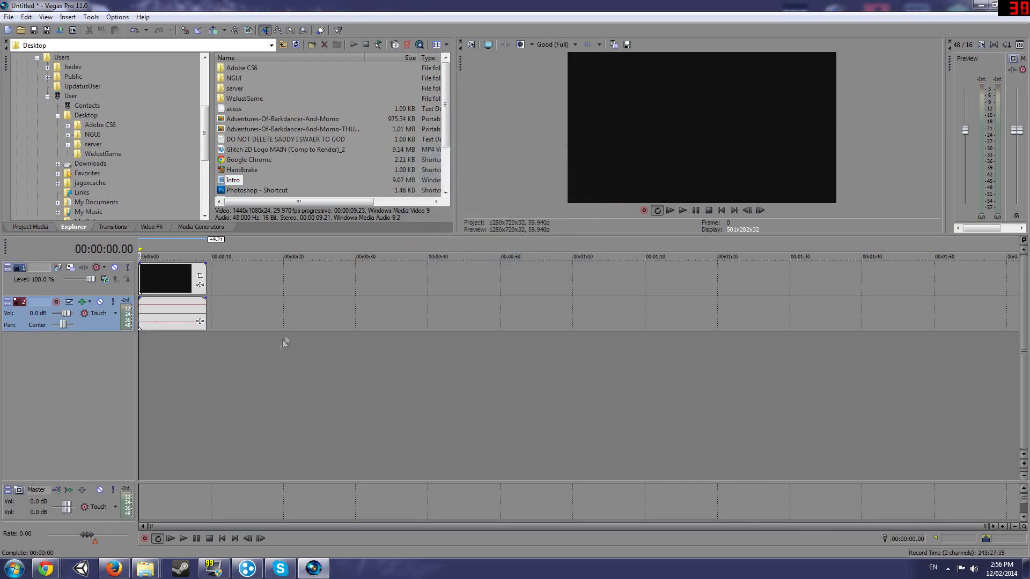
Preview the Intro clip's playback from the start of the project
left_click(169, 372)
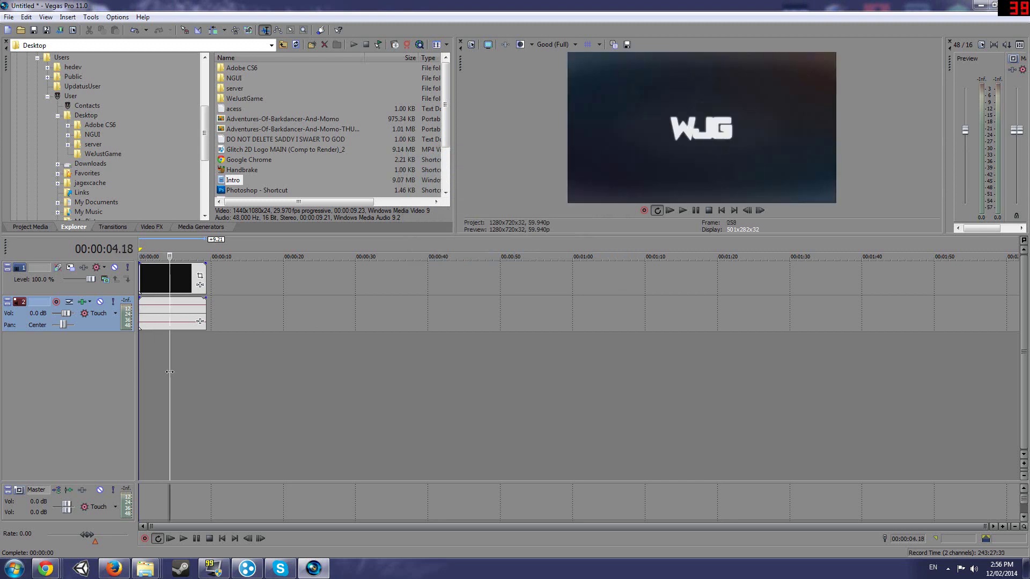
key("Home")
key("space")
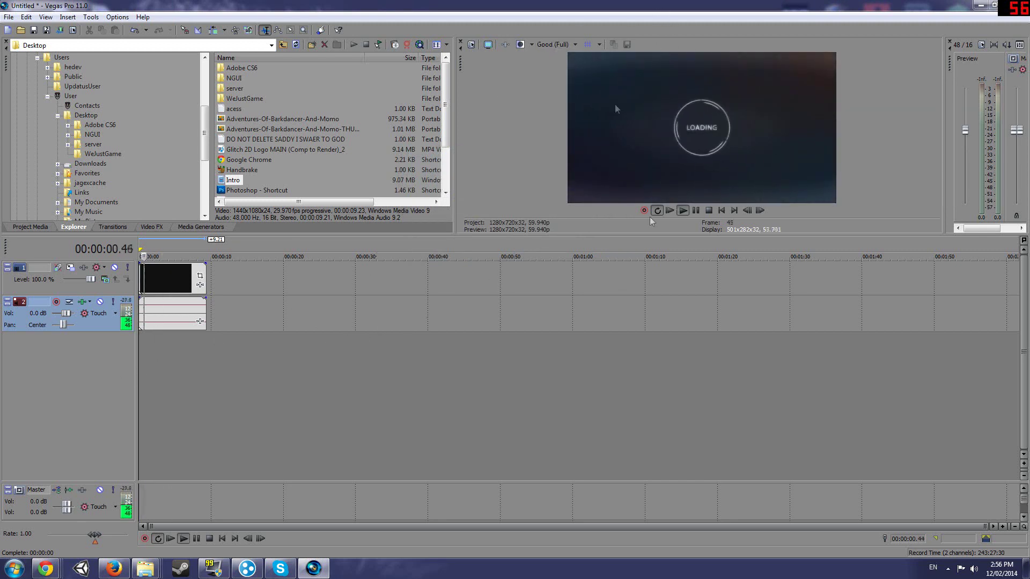
key("space")
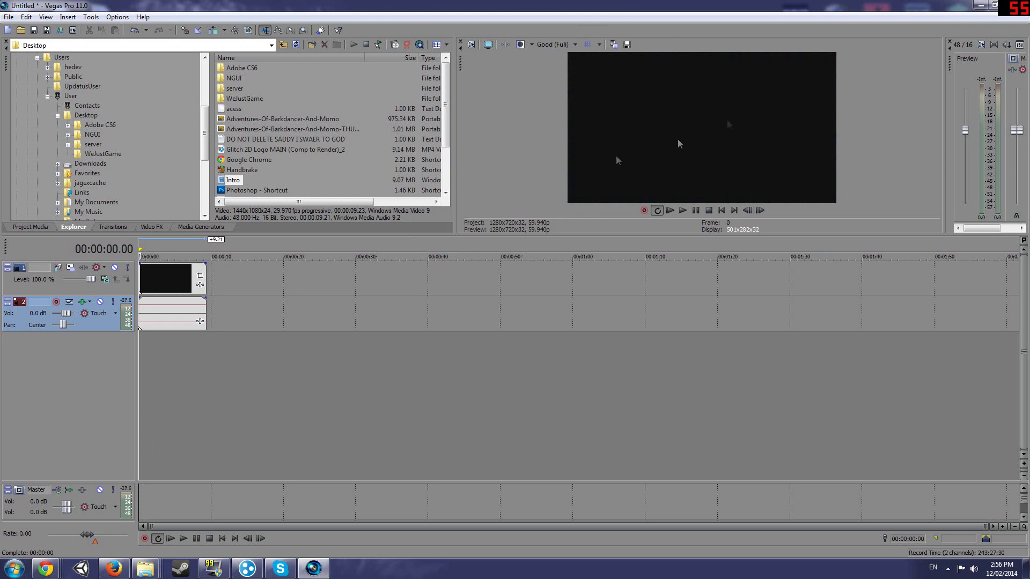
key("space")
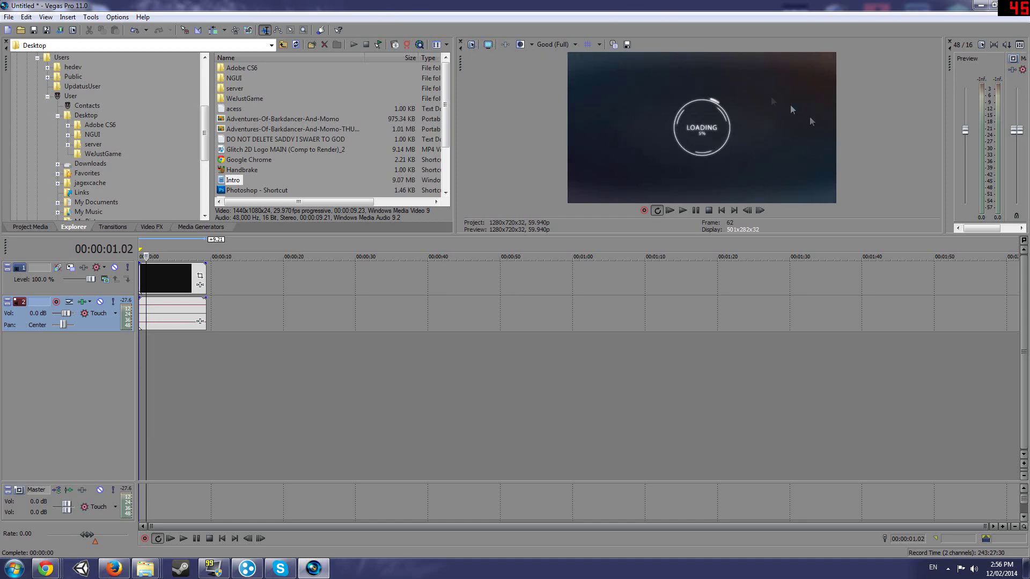
Review Project Properties' template, rendering quality and frame rate, keeping Best quality and 29.970 fps
left_click(470, 46)
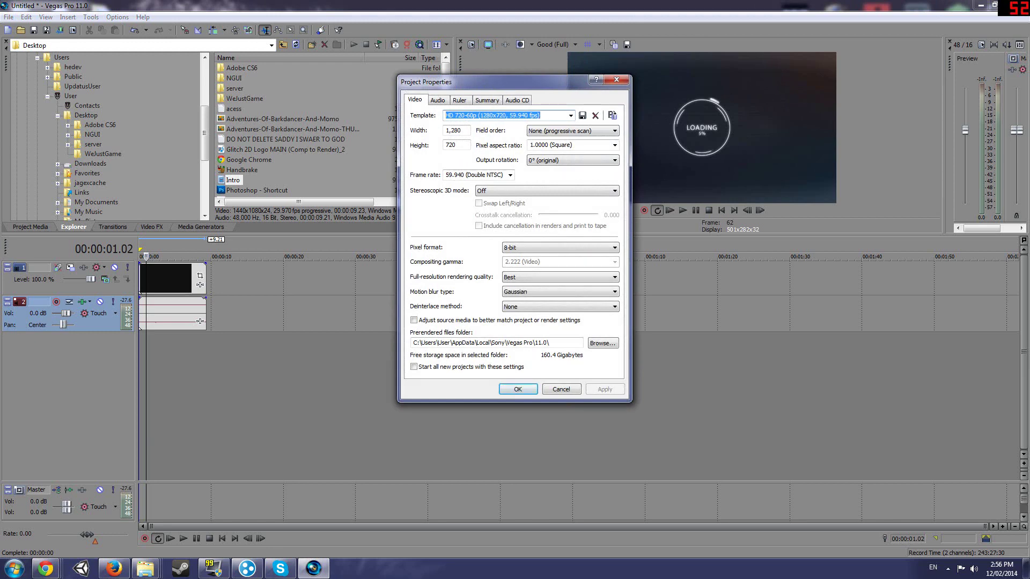
left_click(571, 115)
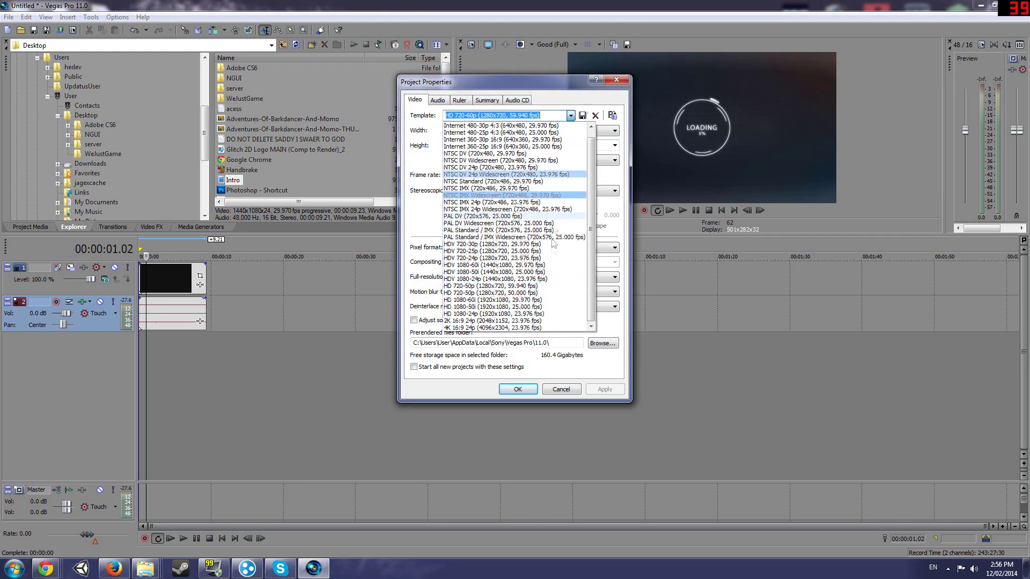
left_click(597, 263)
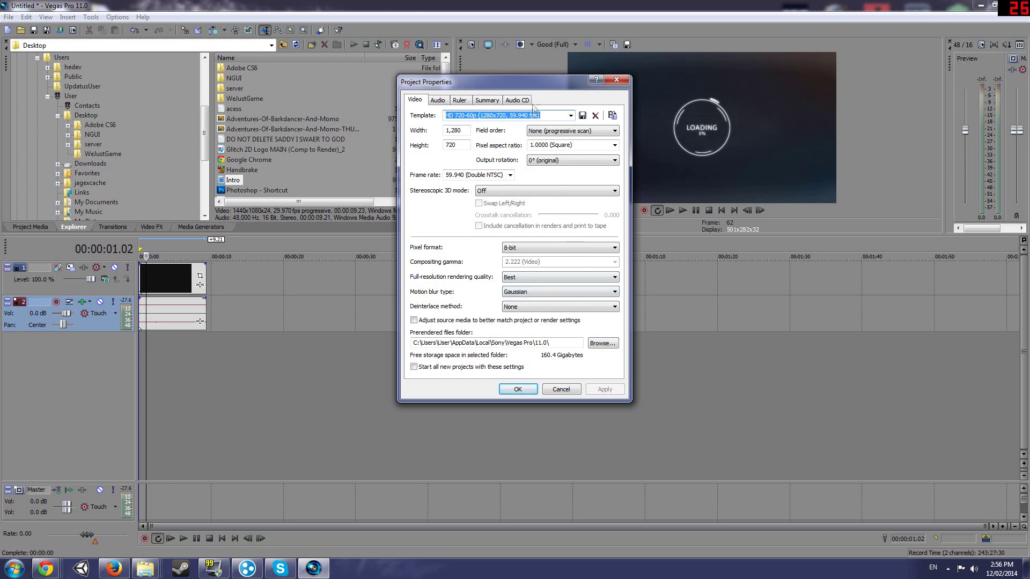
left_click(570, 116)
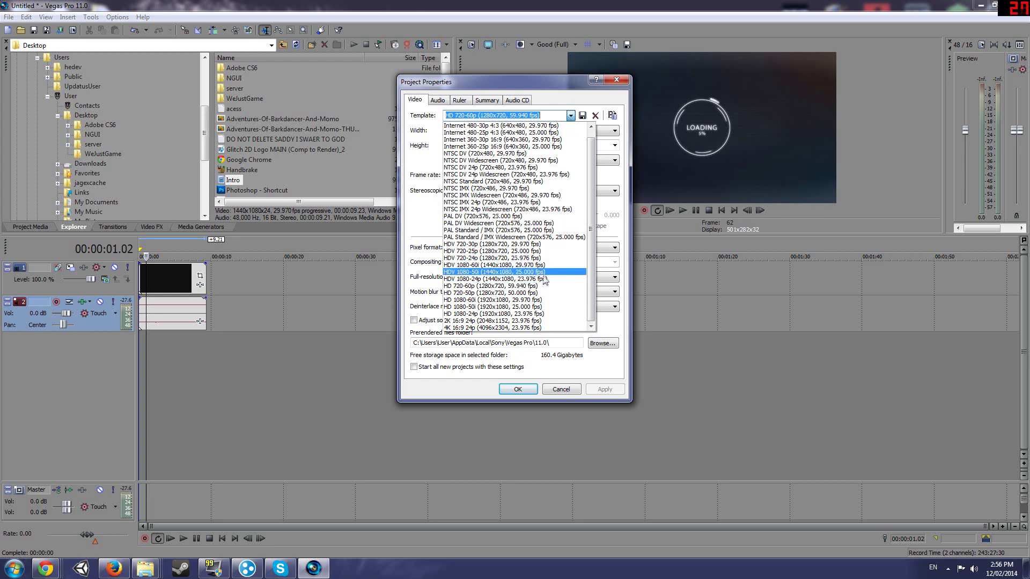
left_click(540, 300)
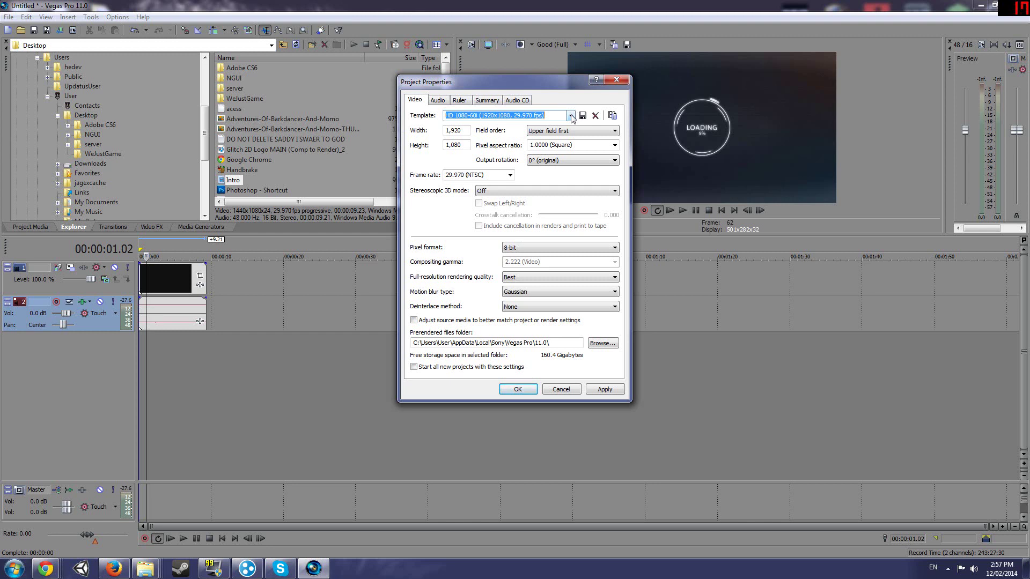
left_click(512, 278)
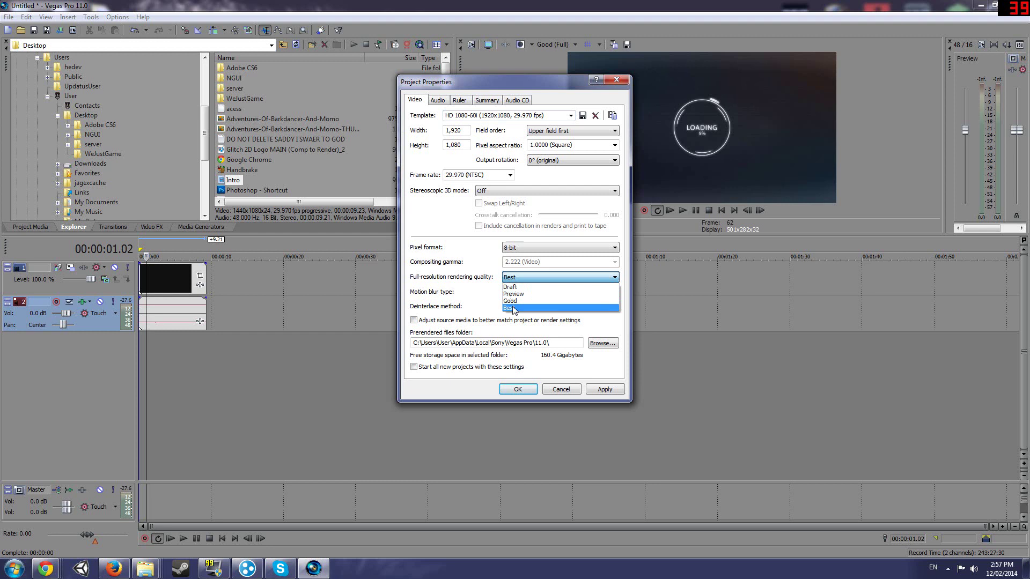
left_click(514, 310)
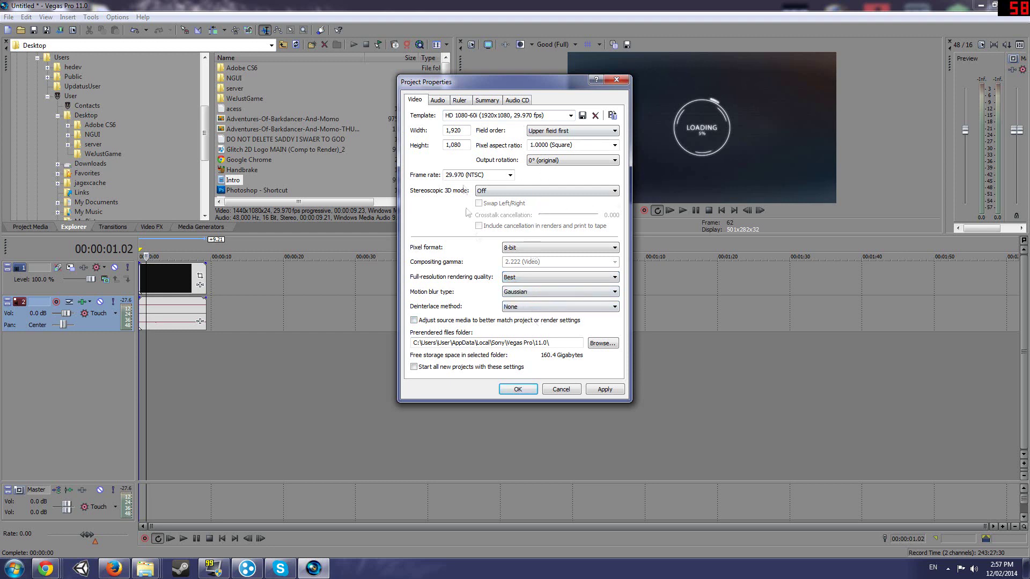
left_click(509, 175)
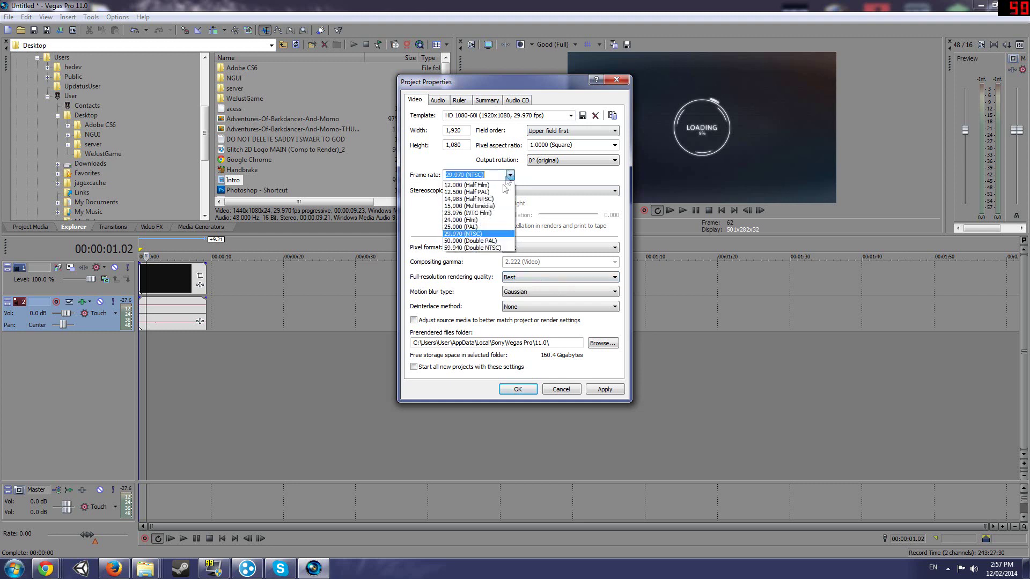
left_click(472, 234)
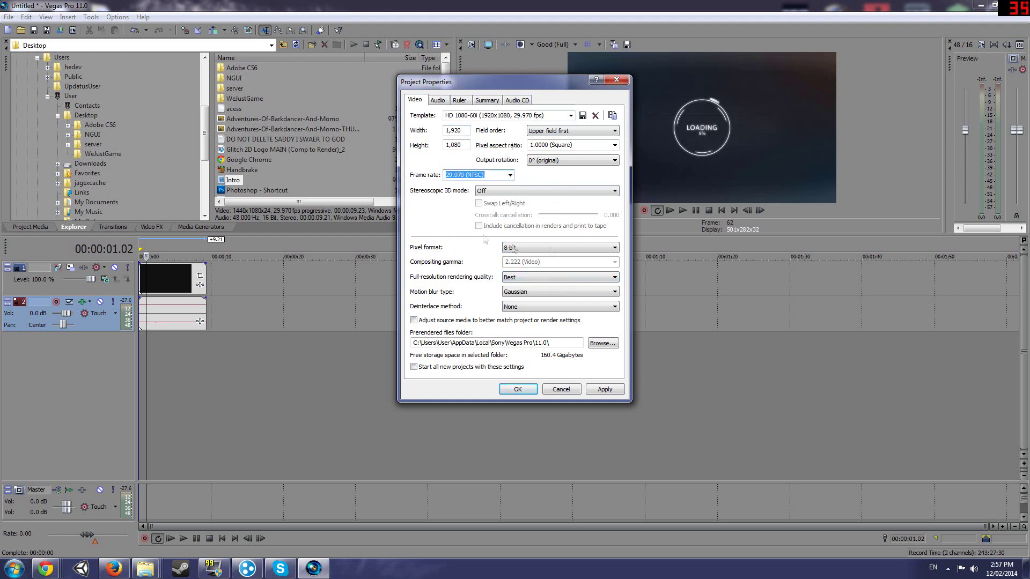
Close Project Properties and set a loop region from 0 to 00:00:10.50
left_click(443, 105)
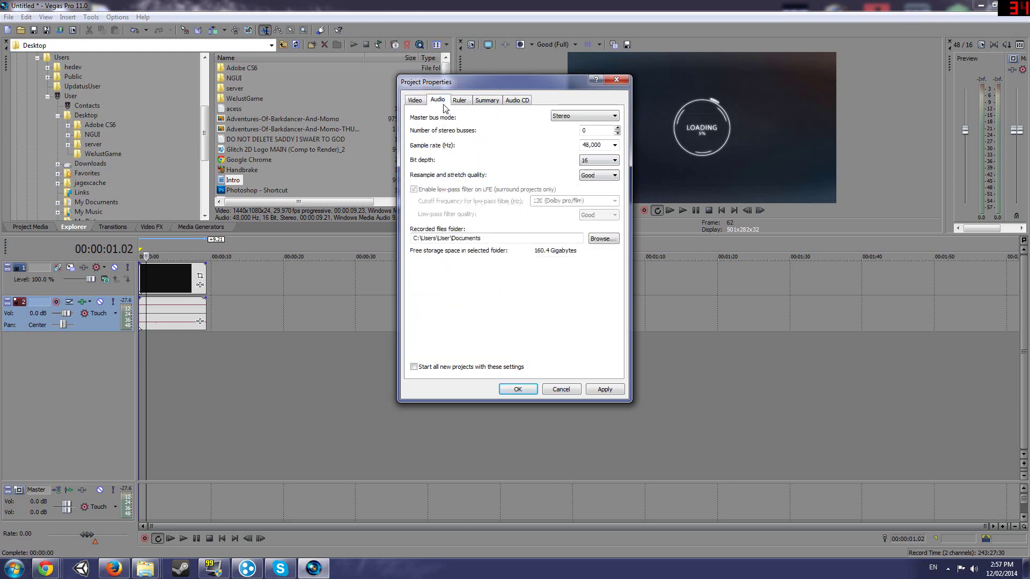
left_click(415, 101)
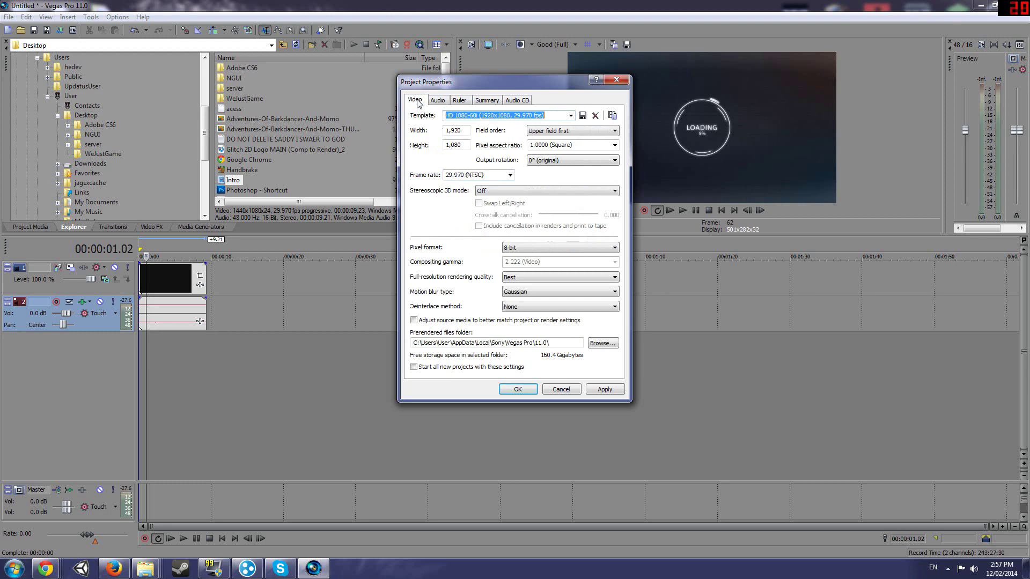
left_click(626, 83)
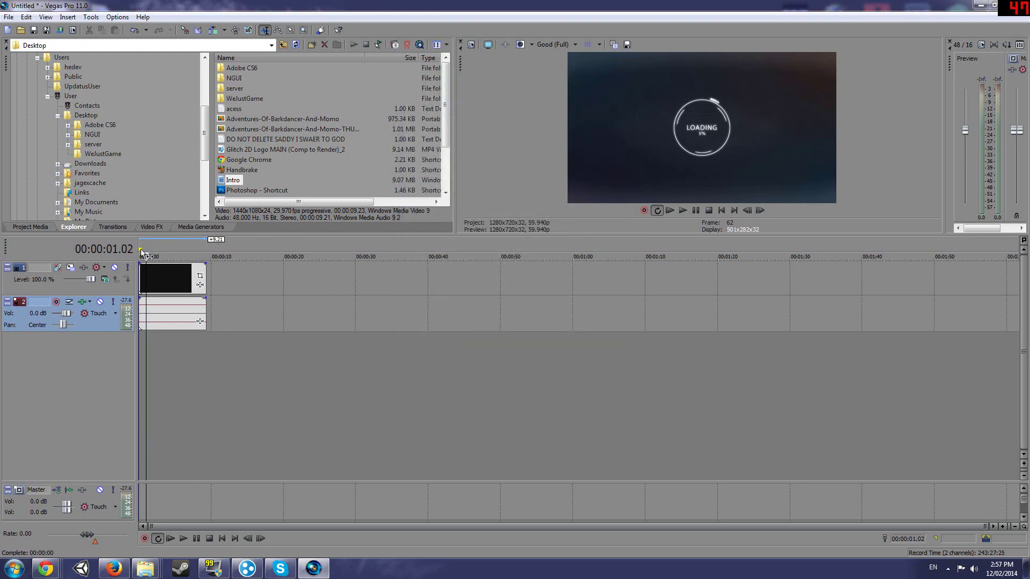
left_click_drag(140, 250, 216, 250)
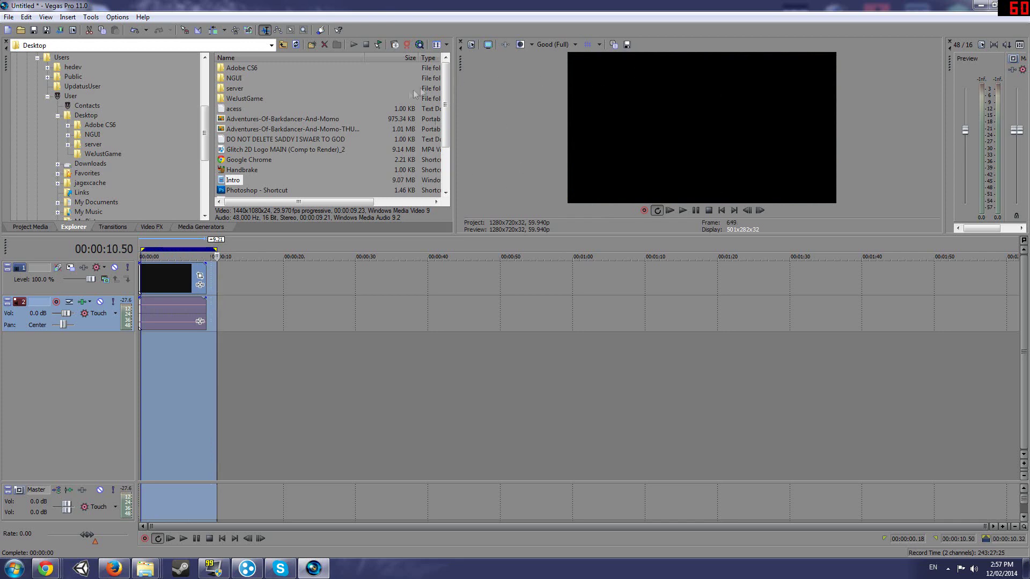
Open Render As, list all formats, and select the Windows Media Video V11 Youtube 1 template
left_click(9, 17)
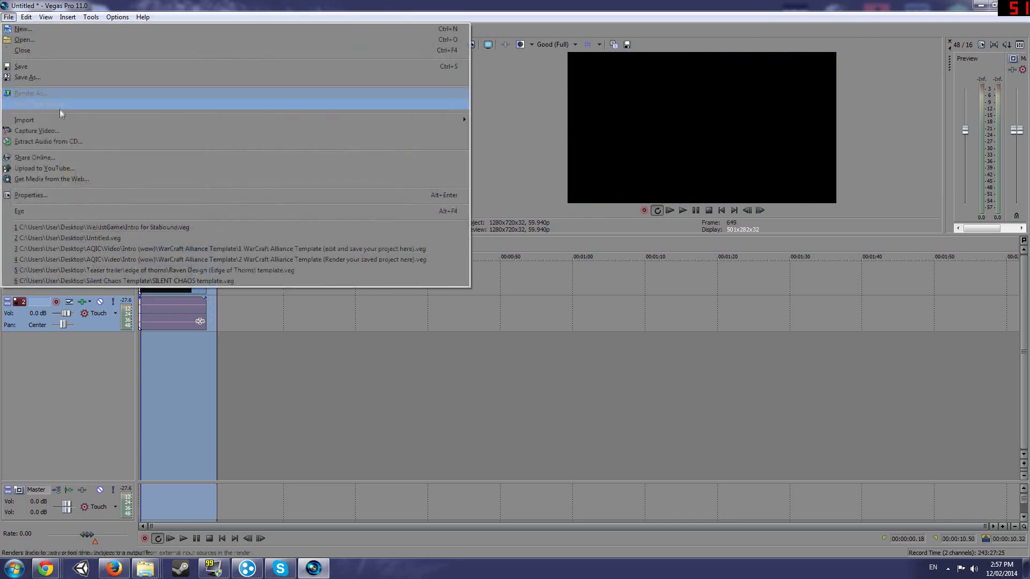
left_click(32, 91)
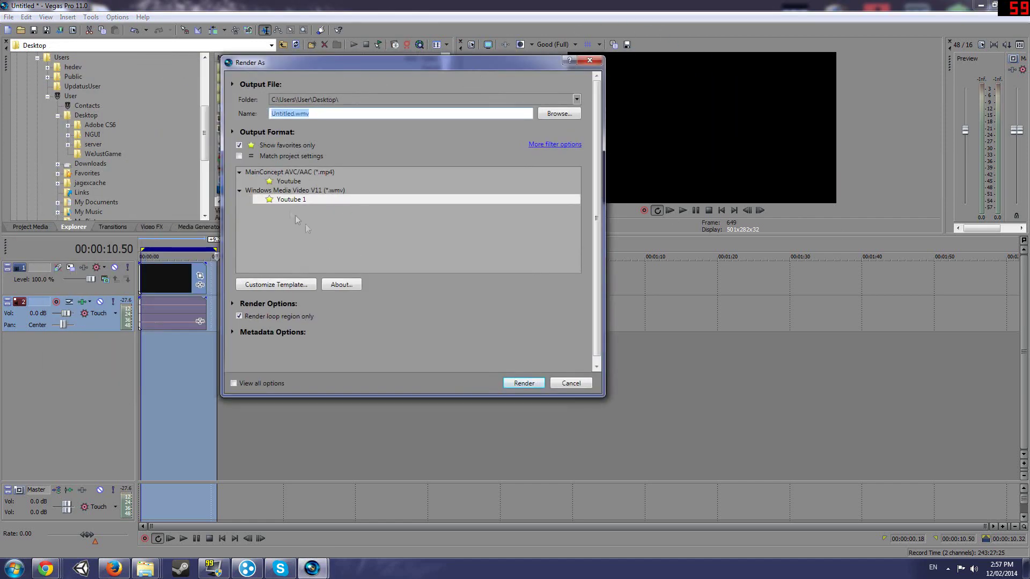
left_click(239, 146)
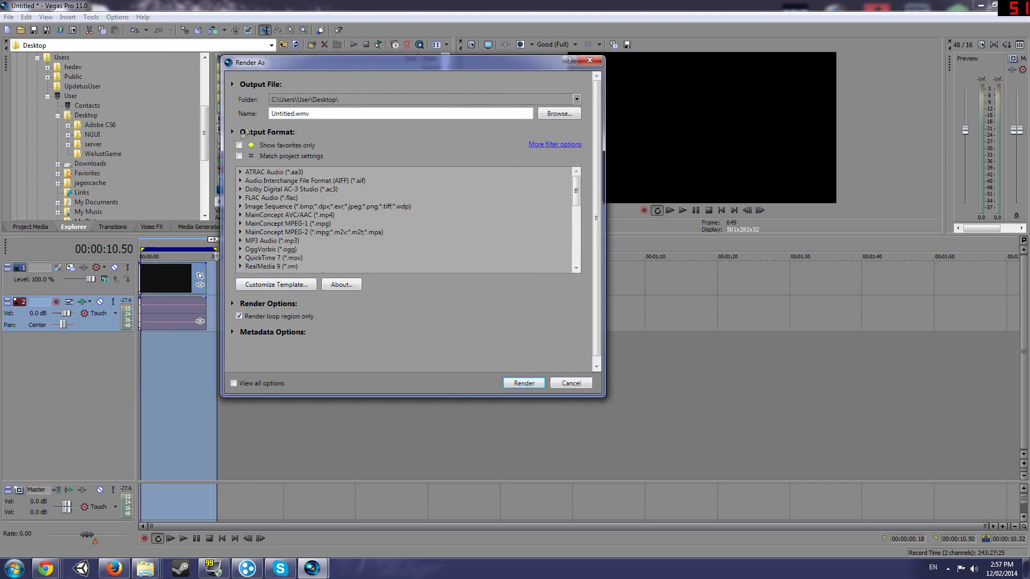
left_click(239, 146)
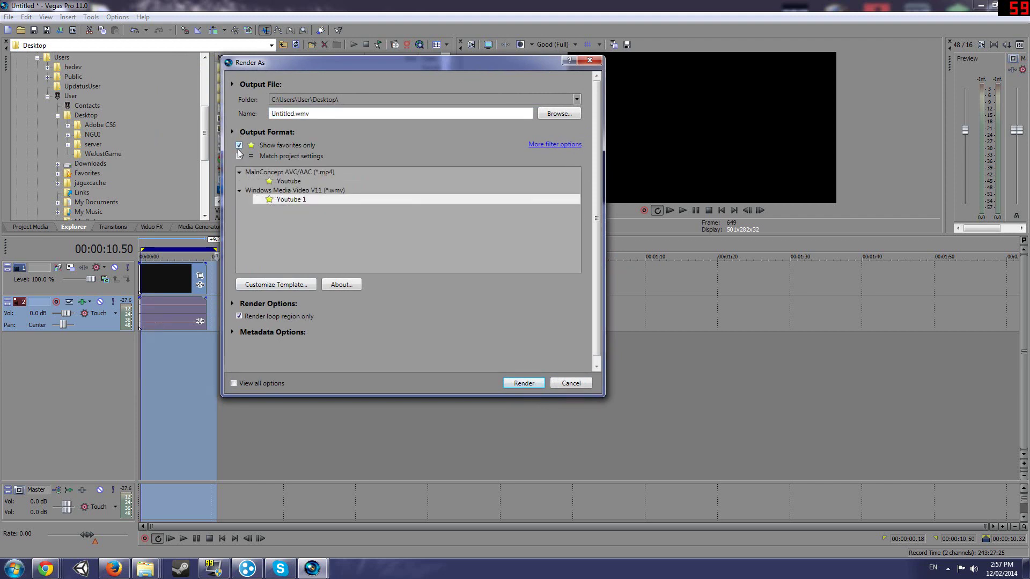
left_click(240, 145)
scroll(288, 238, "down", 1)
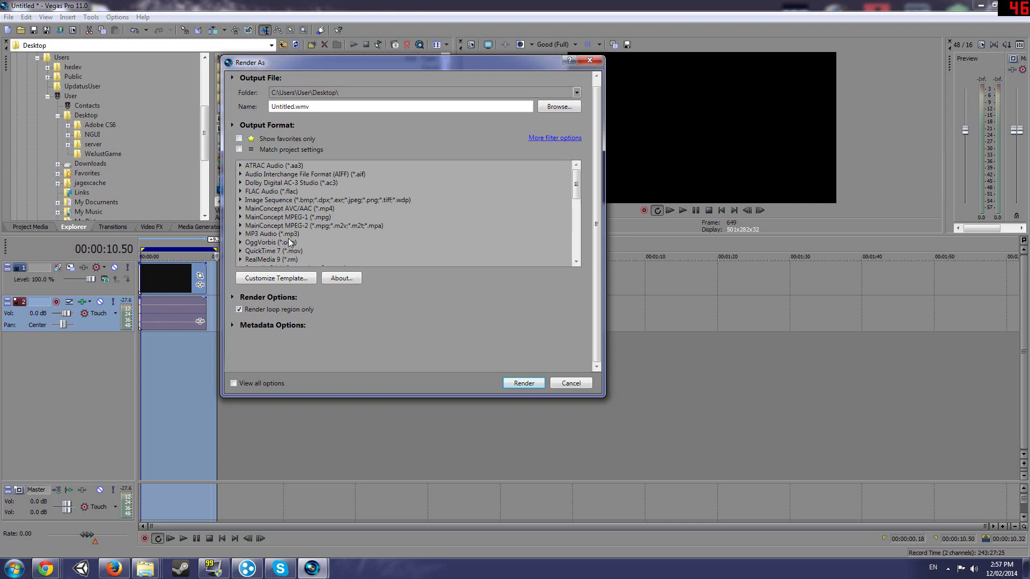
left_click_drag(578, 188, 577, 237)
left_click(324, 233)
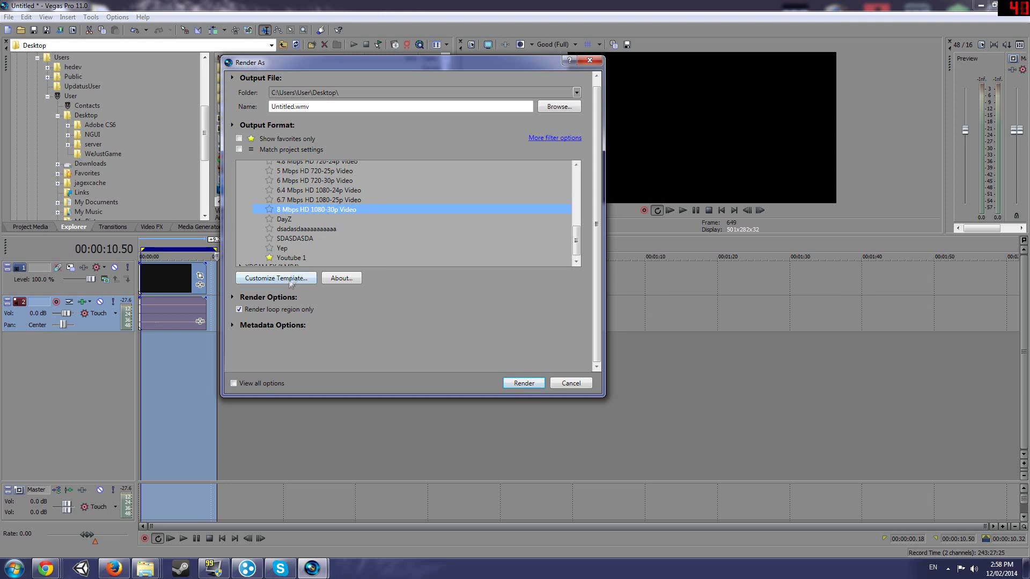
left_click(294, 260)
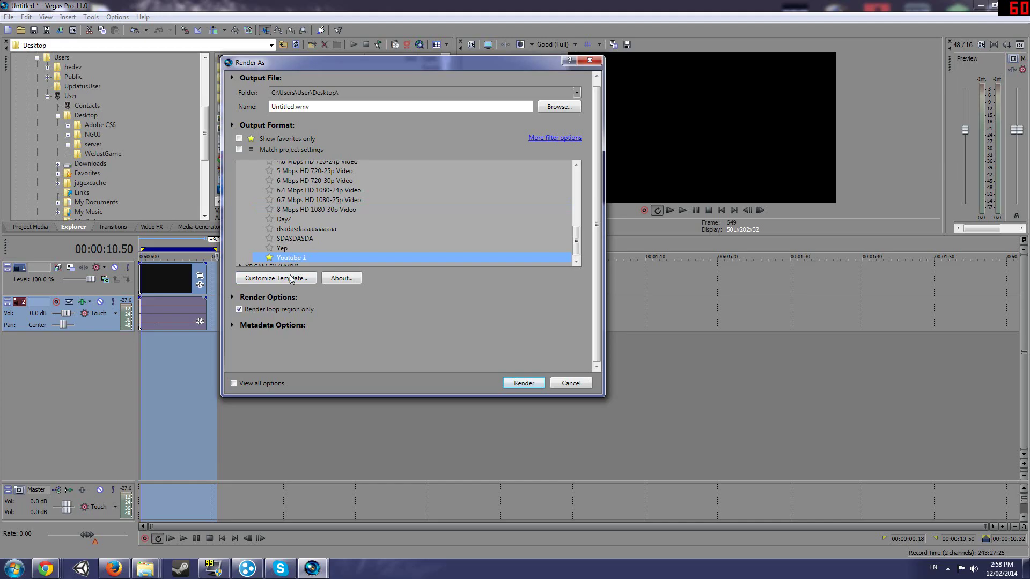
Open Custom Settings for the Youtube 1 template after briefly checking the 8 Mbps HD 1080-30p template
left_click(292, 278)
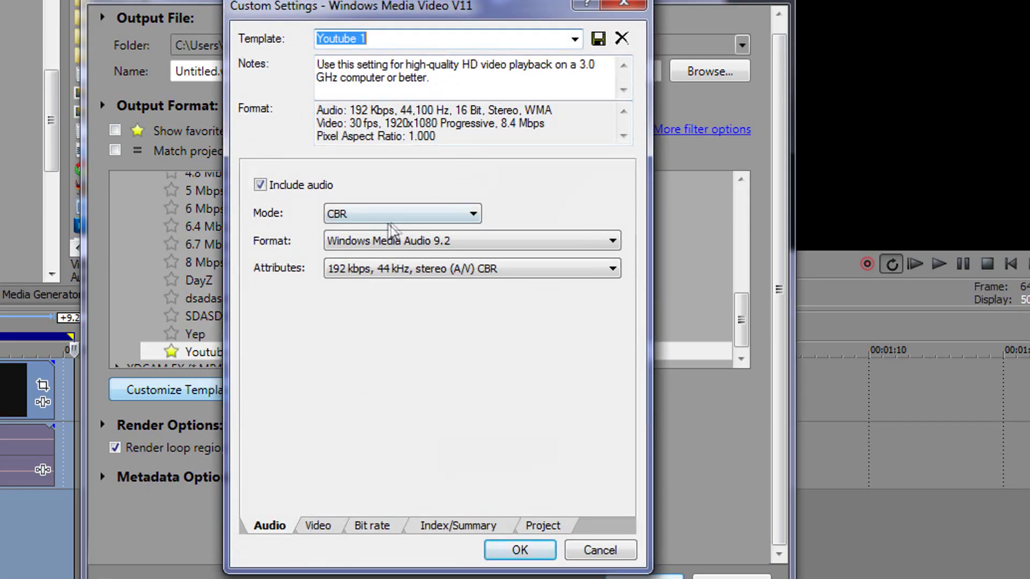
left_click(624, 4)
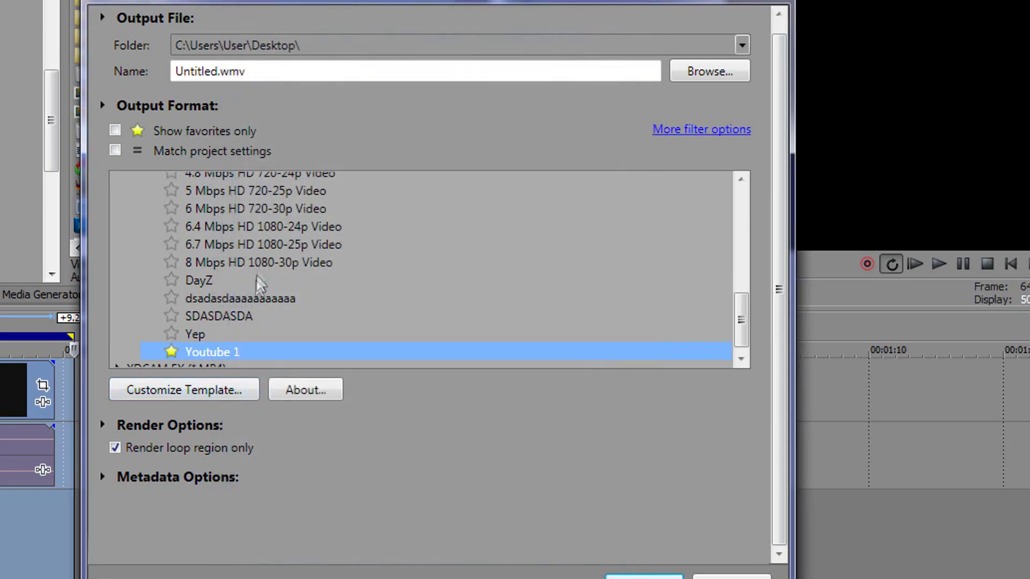
left_click(263, 262)
left_click(214, 387)
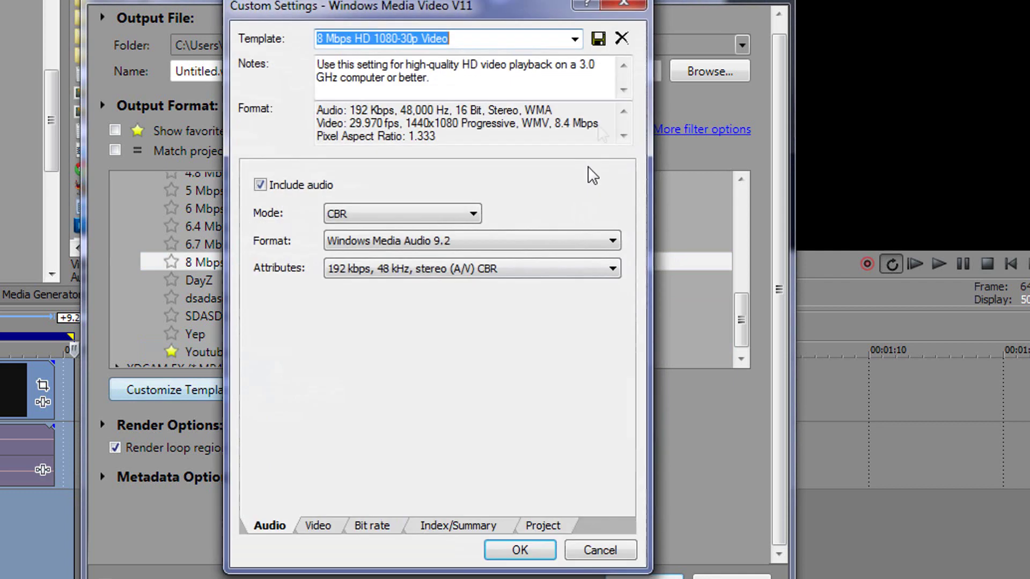
left_click(624, 4)
left_click(207, 352)
left_click(204, 390)
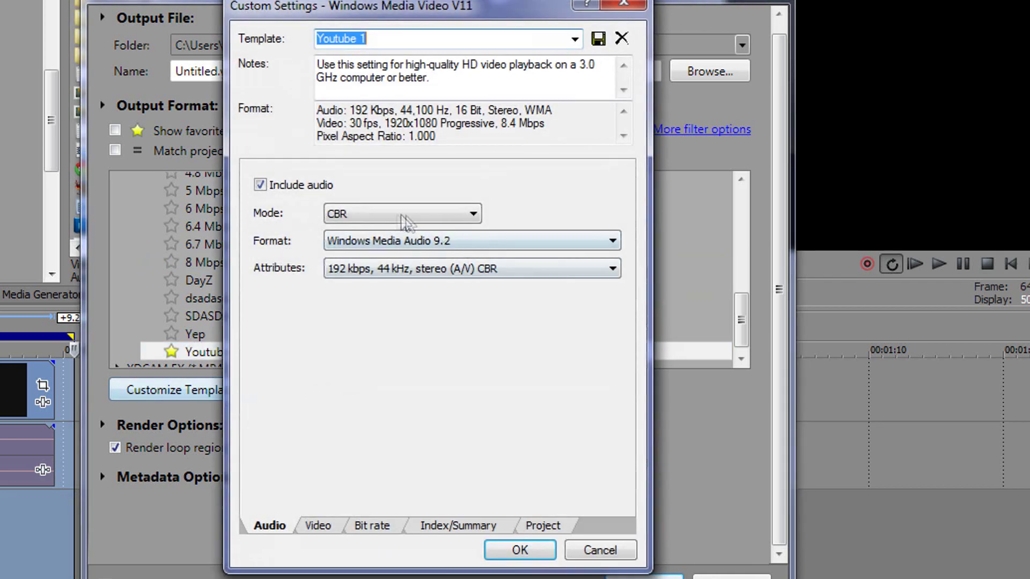
Keep audio CBR and video Quality VBR, Windows Media Video 9, 1920×1080, 30 fps, 86%
left_click(393, 213)
left_click(392, 213)
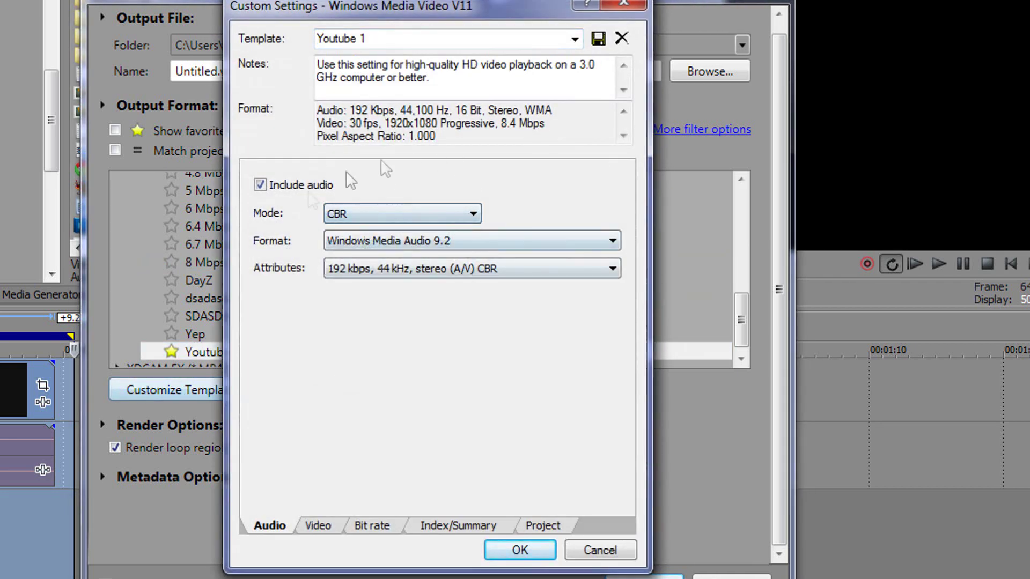
left_click(318, 526)
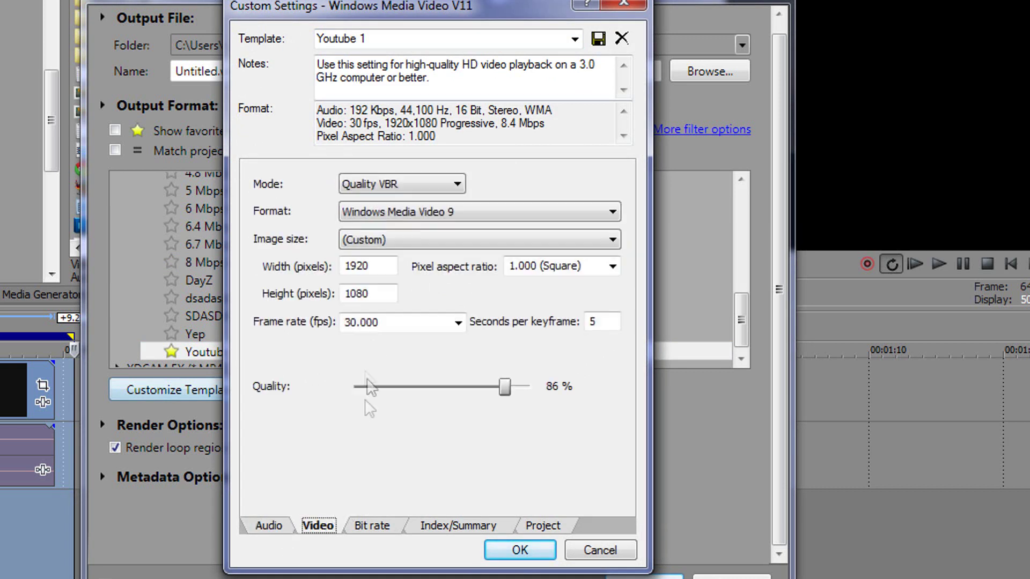
left_click(424, 188)
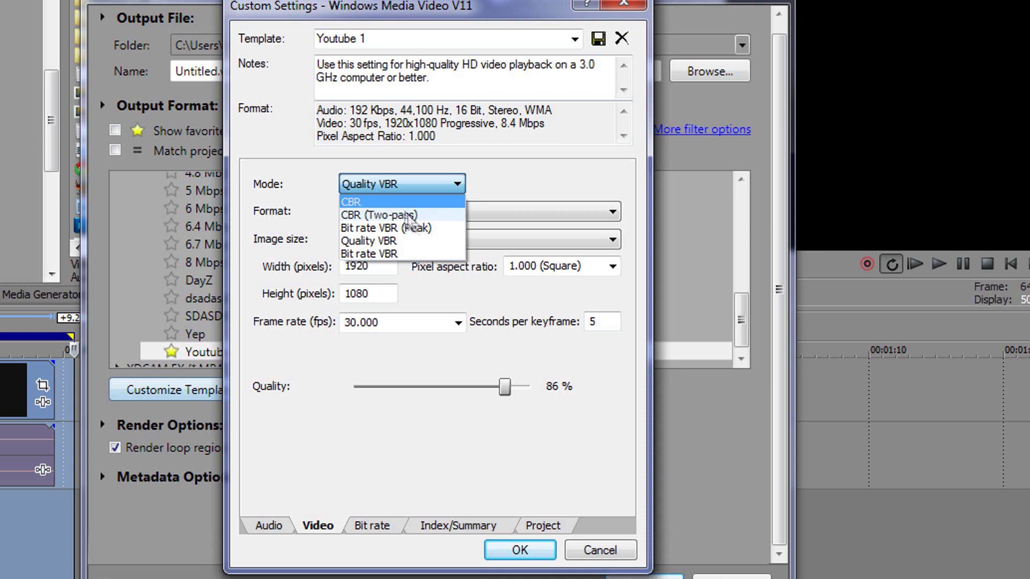
left_click(530, 209)
left_click(526, 211)
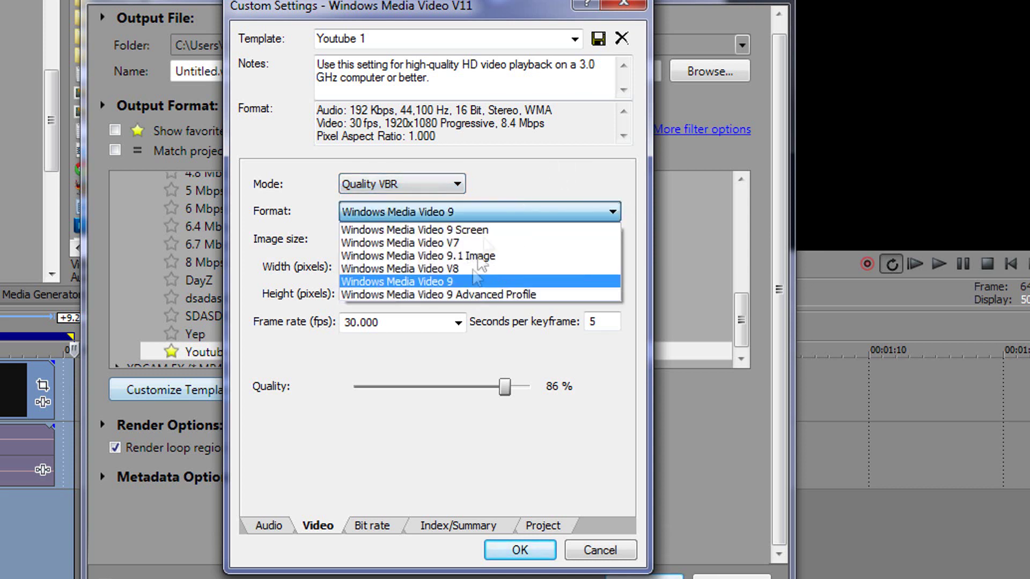
left_click(501, 175)
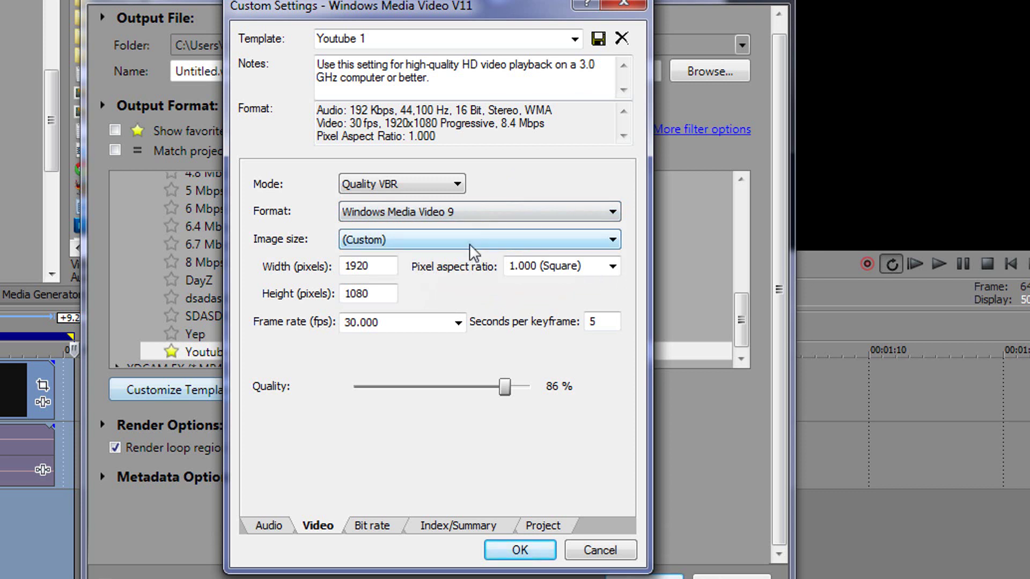
left_click(386, 266)
Review the Index, Bit rate and Video tabs and keep audio at 192 kbps, 44 kHz stereo CBR
left_click(534, 528)
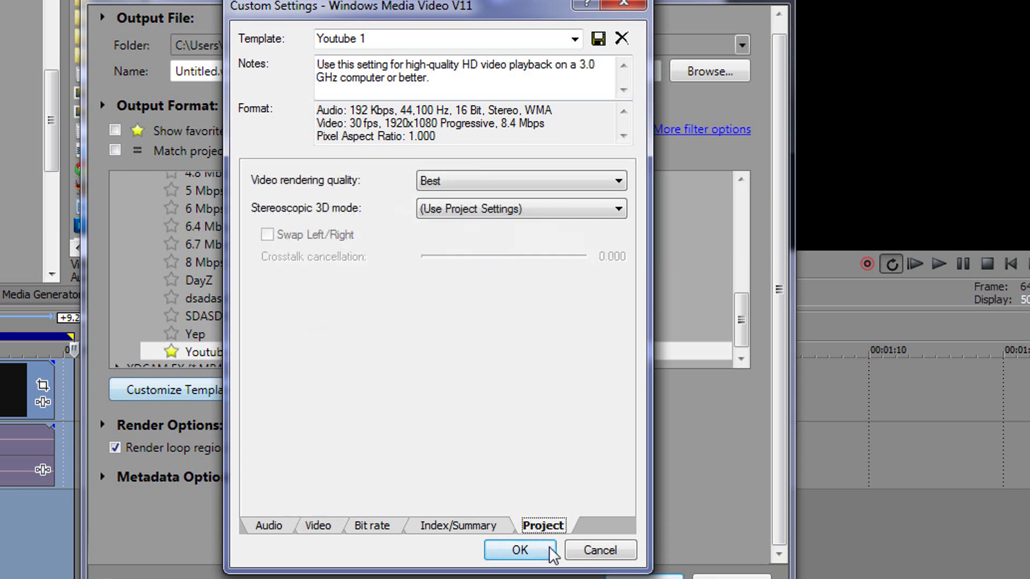
left_click(453, 528)
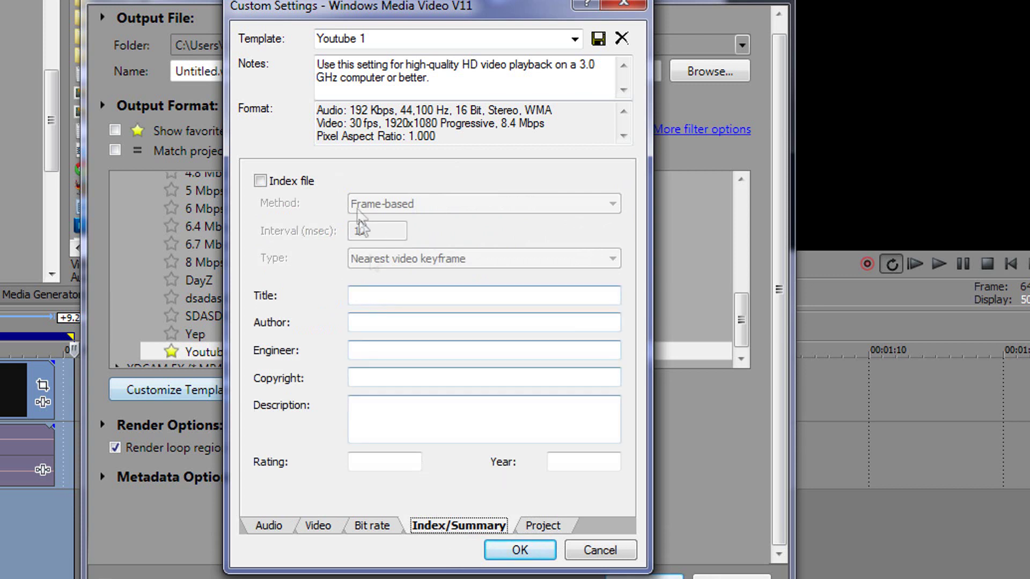
left_click(388, 528)
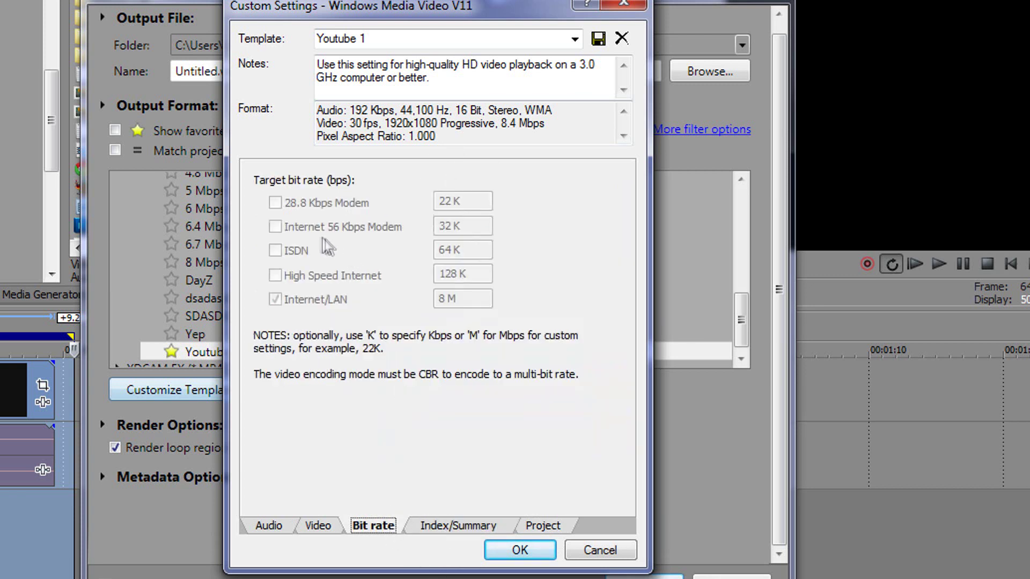
left_click(329, 533)
left_click(270, 529)
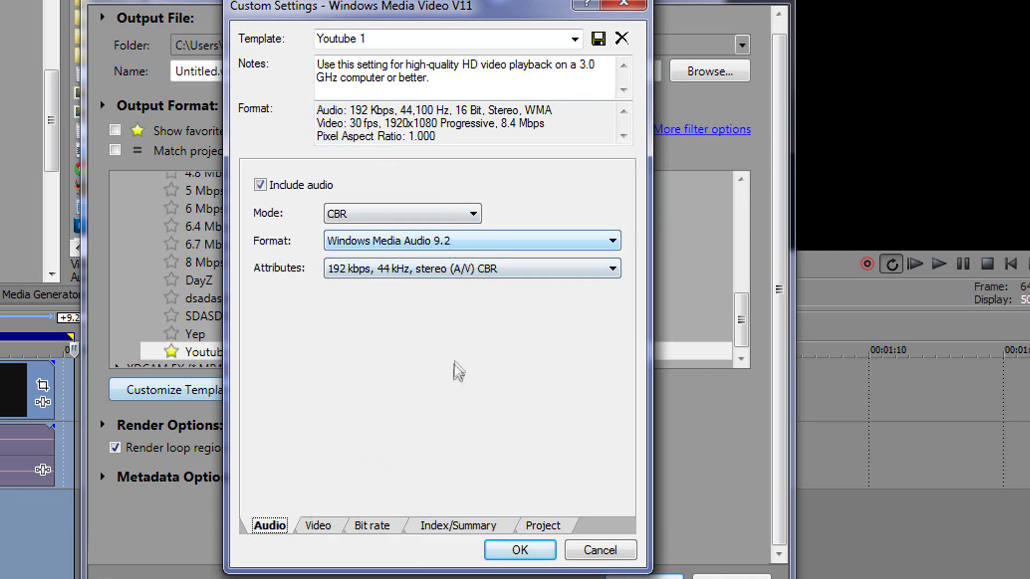
left_click(424, 274)
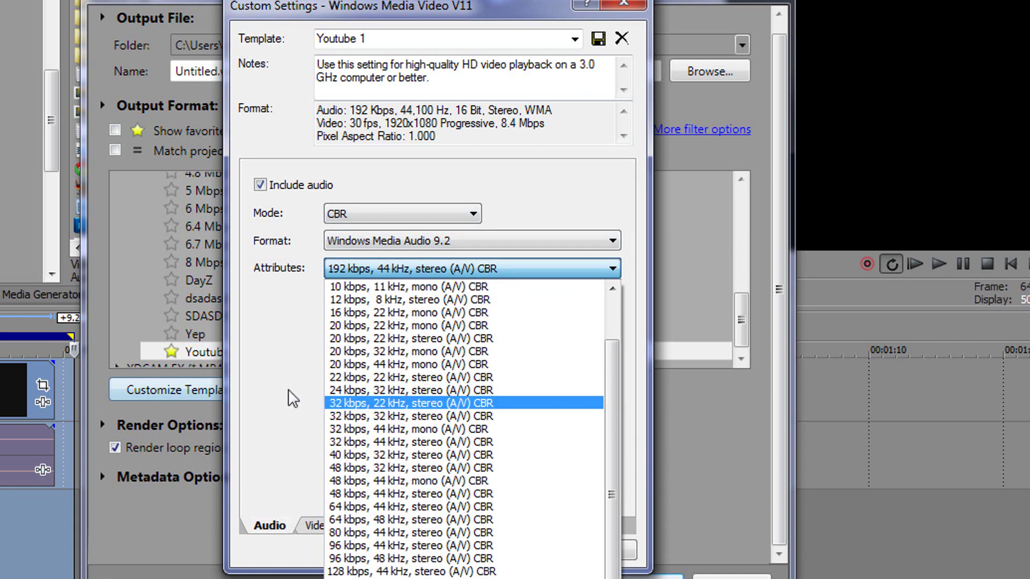
left_click(386, 268)
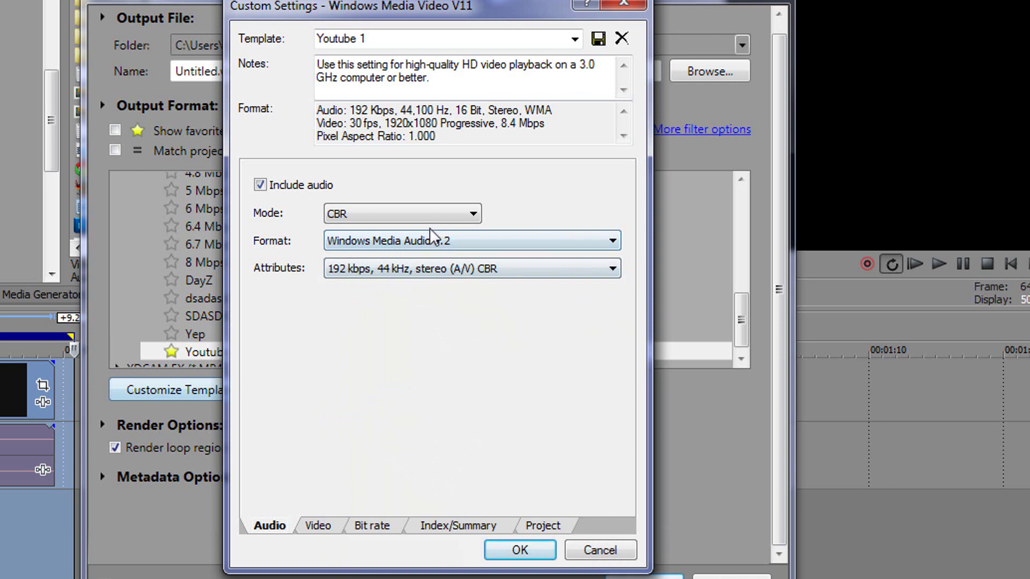
Set the template's video rendering quality to Best
left_click(544, 526)
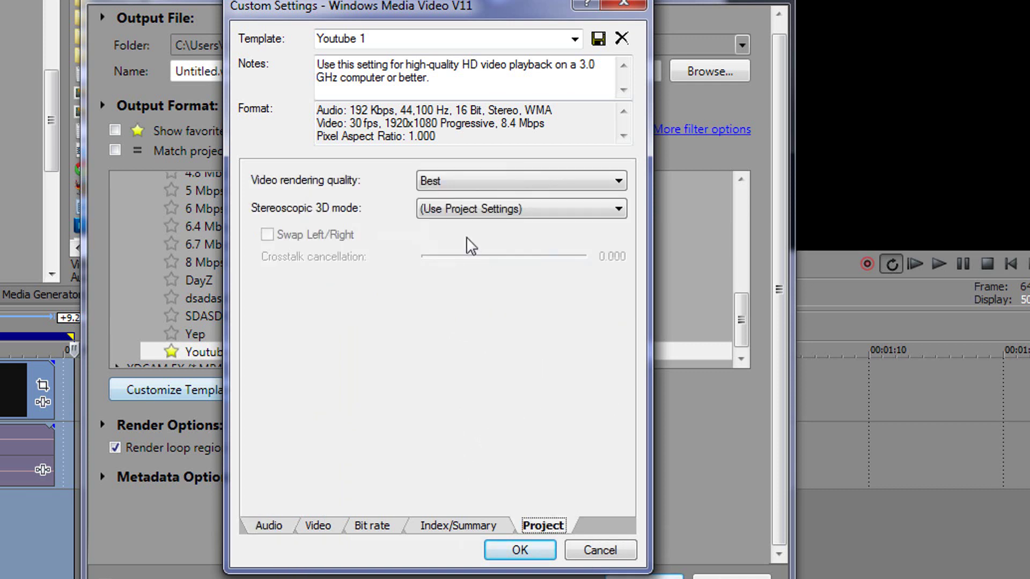
left_click(456, 183)
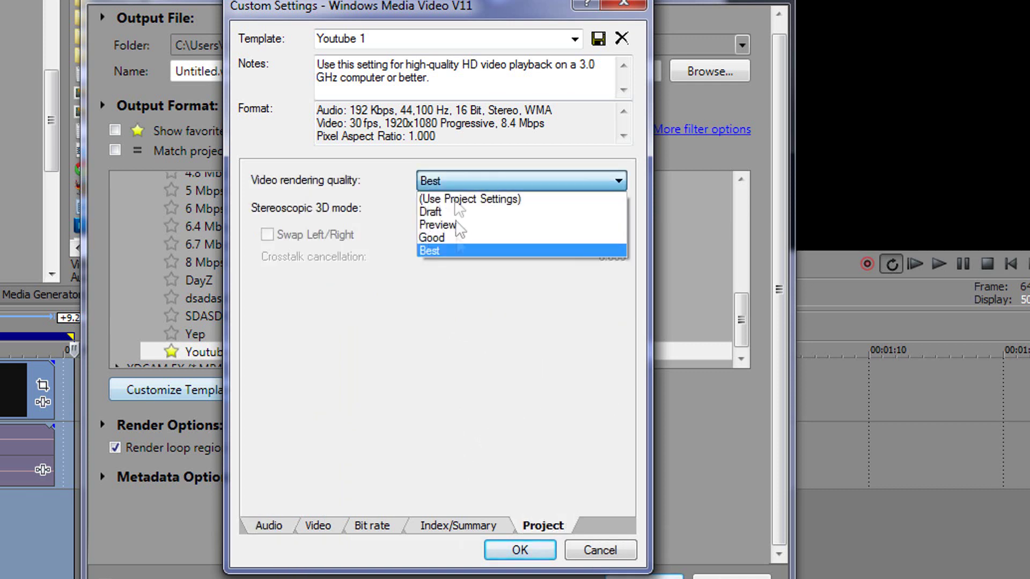
left_click(457, 251)
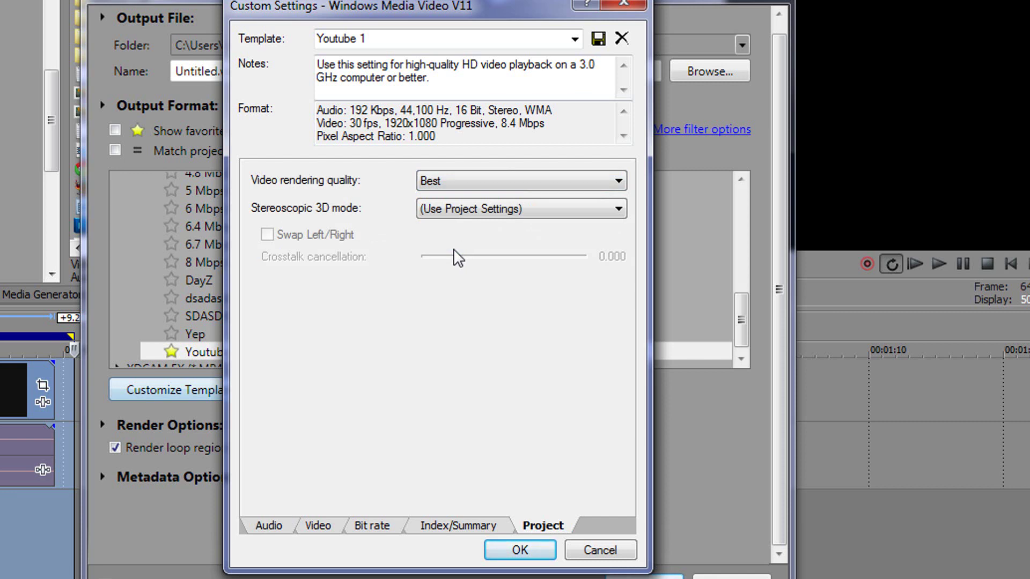
Render the project to Untitled.wmv on the Desktop, overwriting the existing file
left_click(520, 551)
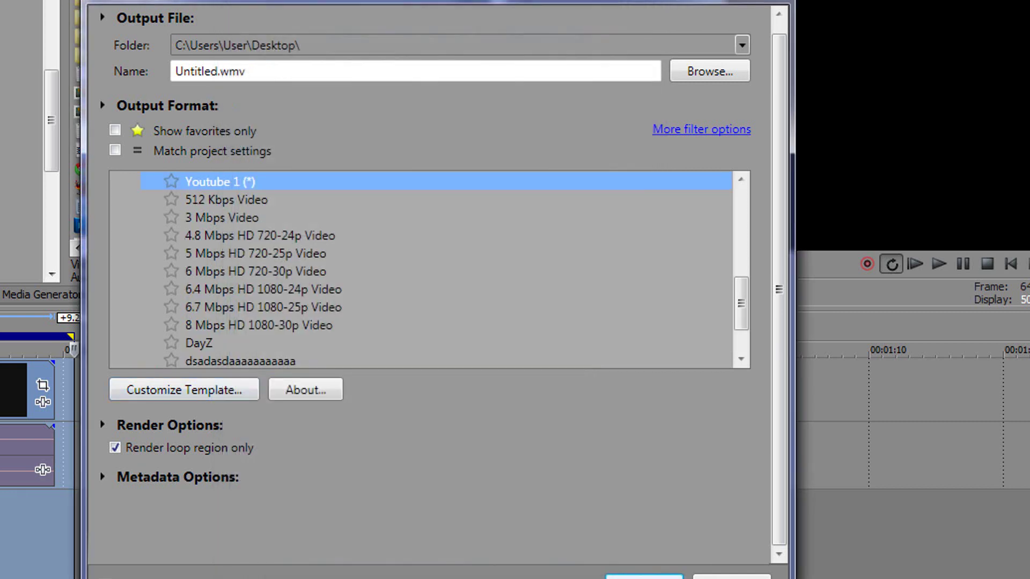
left_click(644, 578)
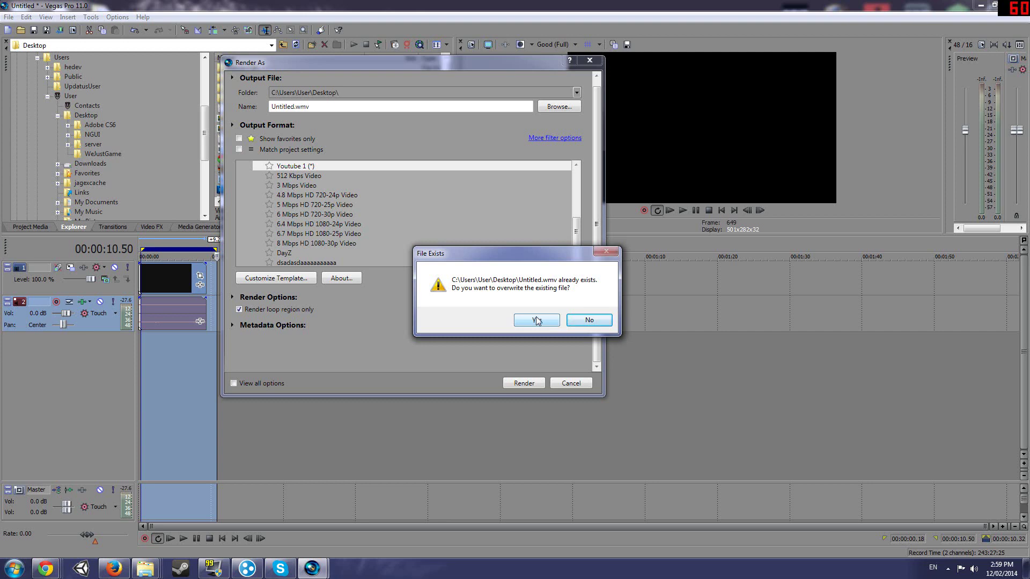
left_click(537, 321)
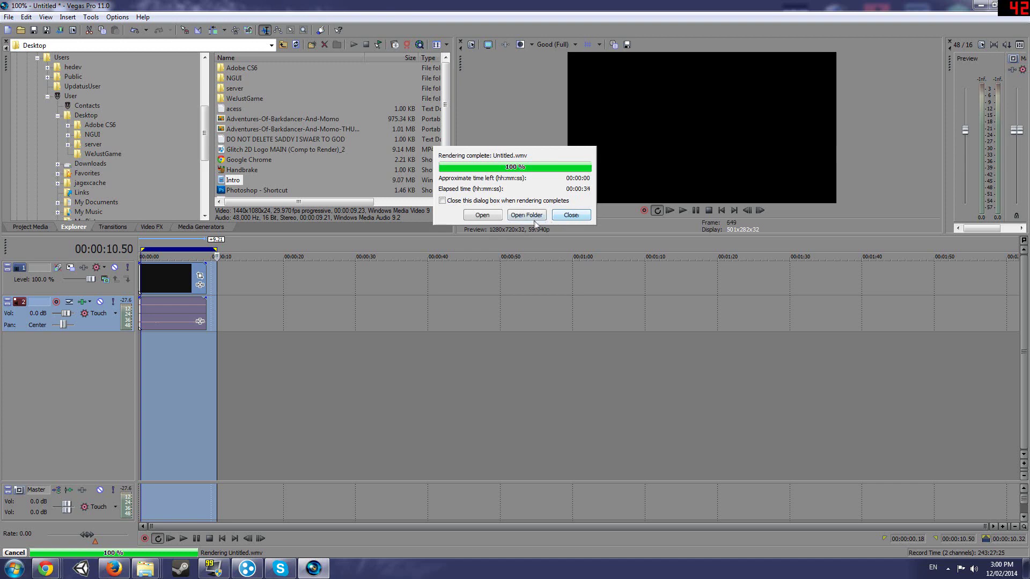
Open the rendered video, then play the Intro for Stabound file from the desktop
left_click(466, 216)
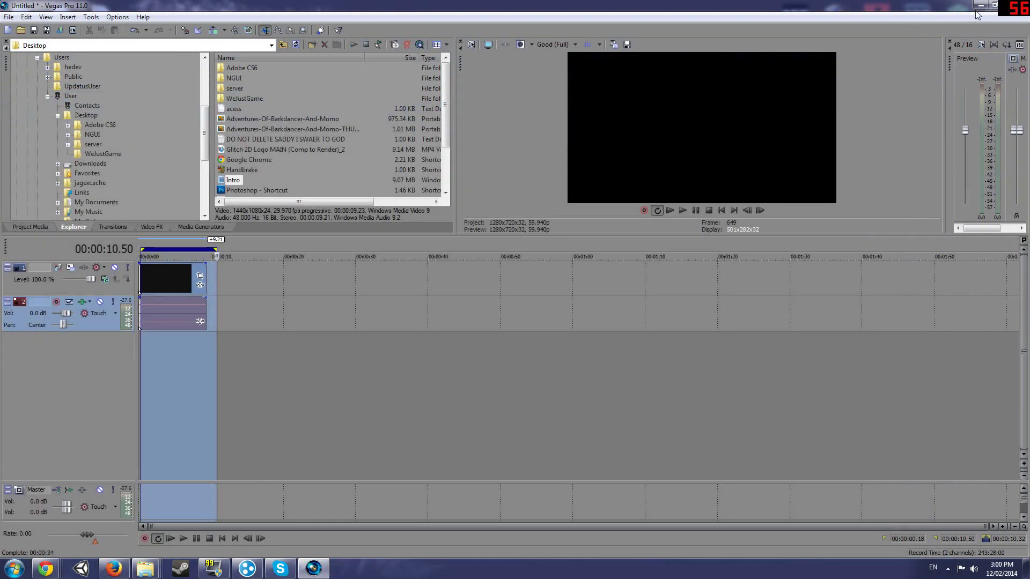
left_click(979, 5)
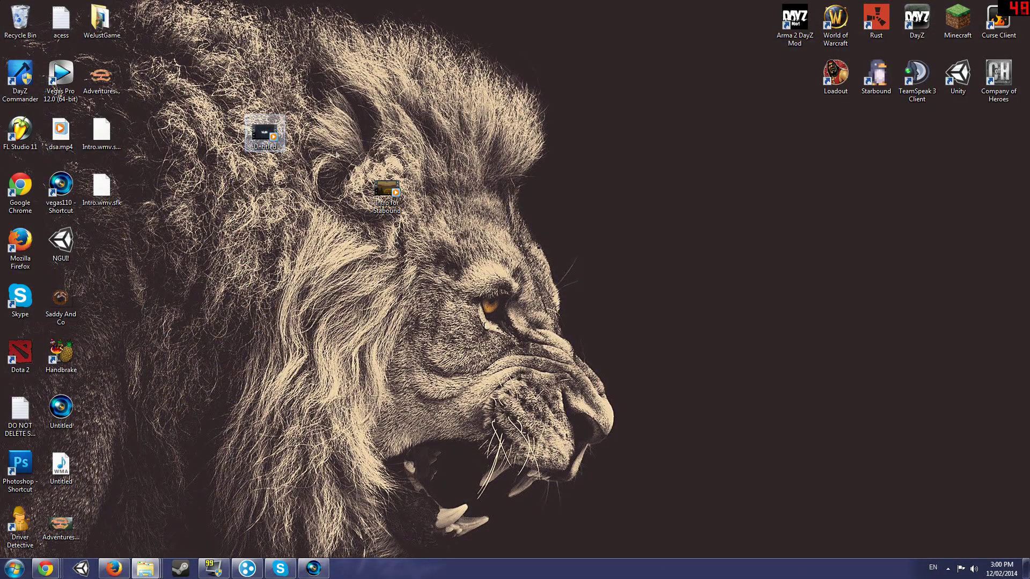
double_click(388, 185)
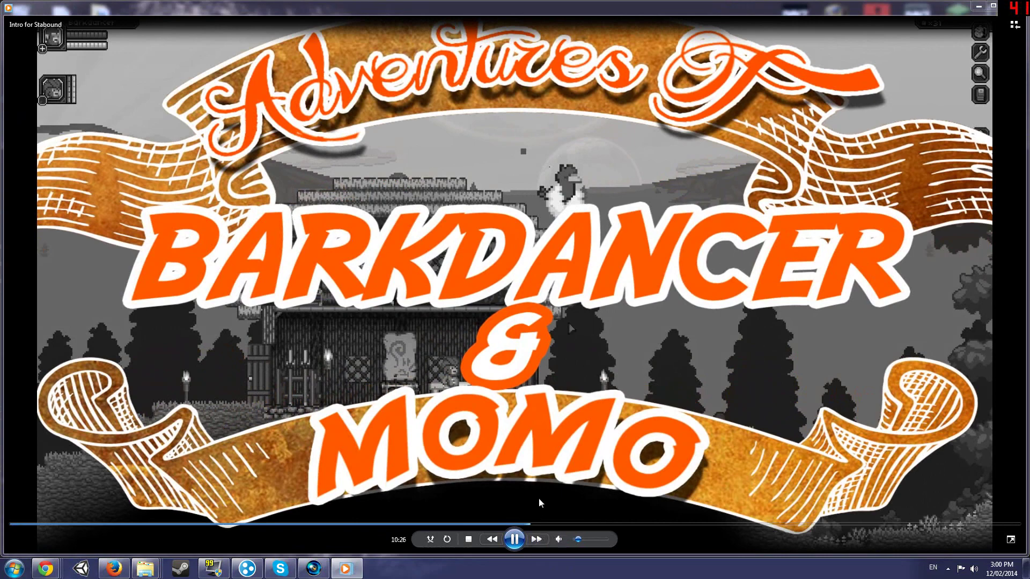
Skip ahead to about 10:26, leave full-screen playback and close Windows Media Player
left_click(533, 523)
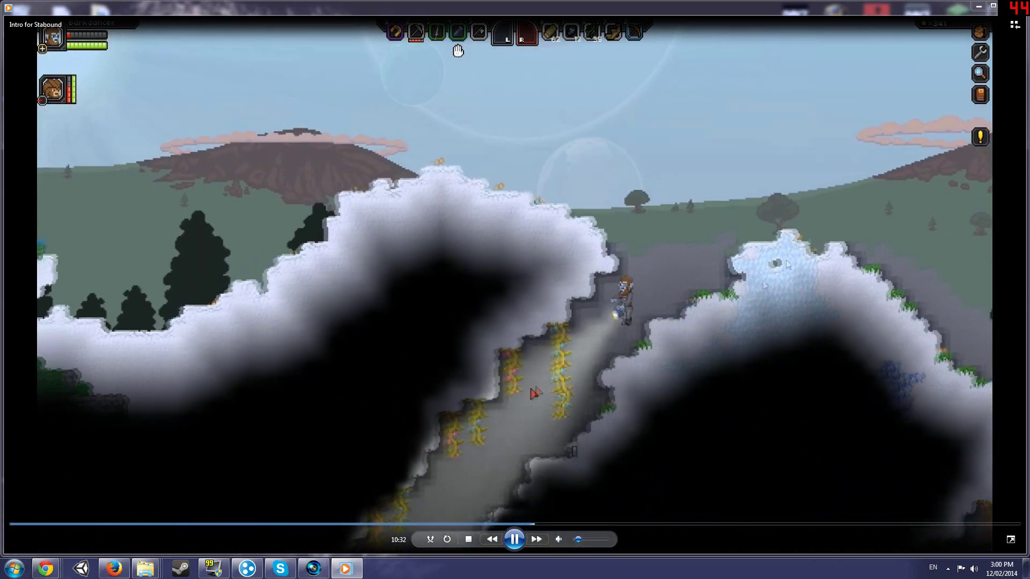
key("Escape")
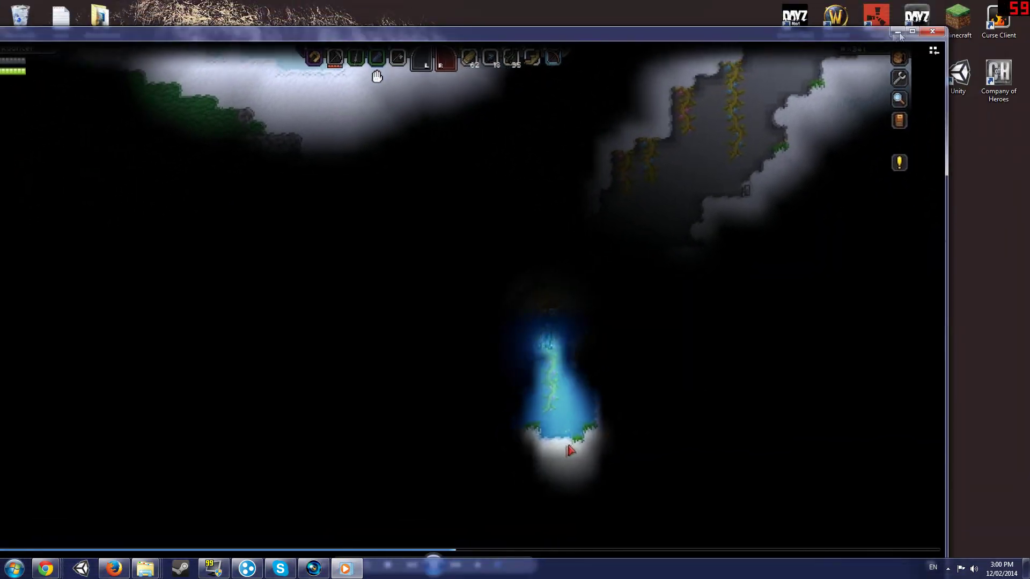
left_click(933, 34)
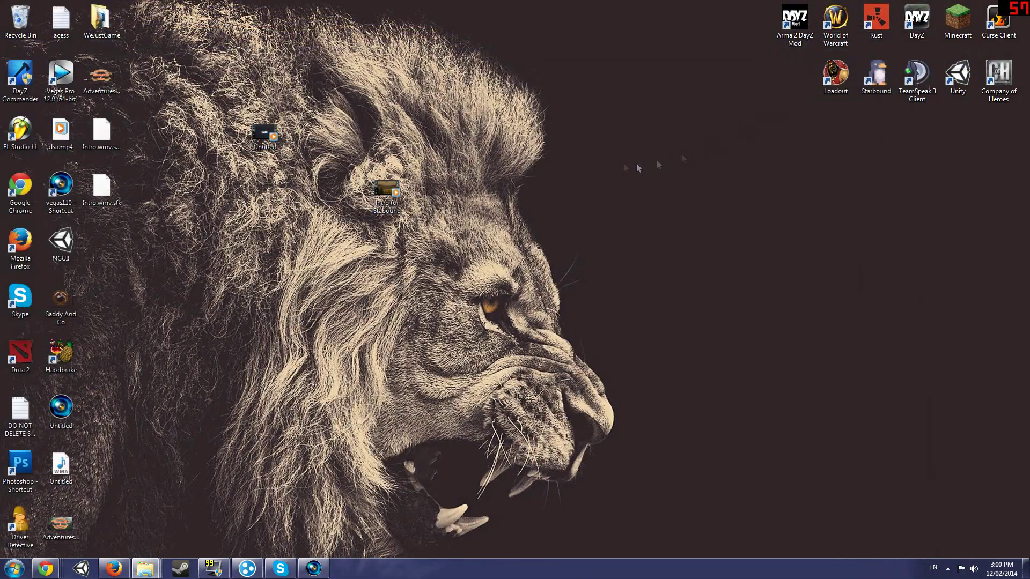
right_click(387, 196)
left_click(421, 501)
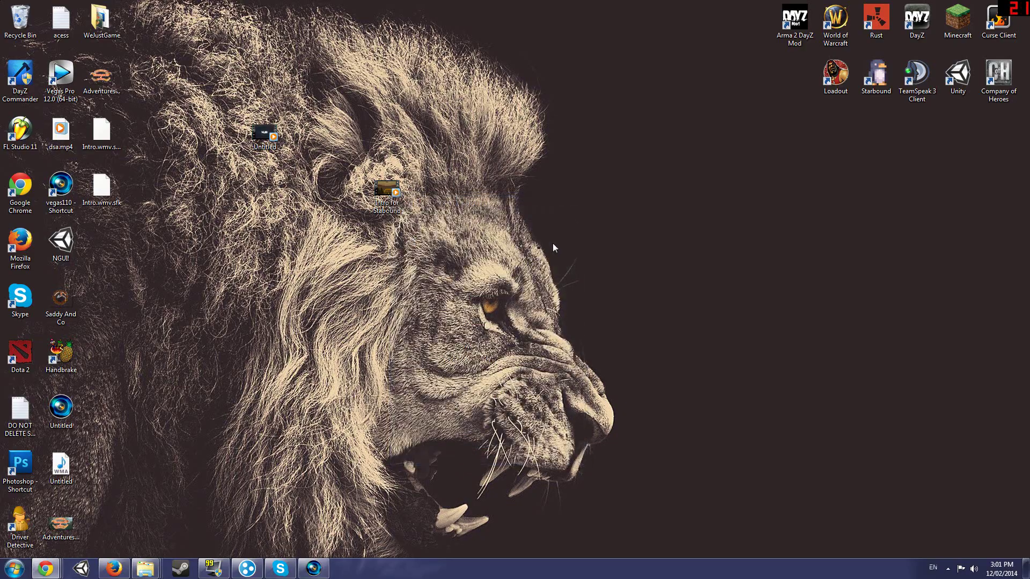
Restore the Vegas Pro window showing the Untitled project with the Intro clip on the timeline
left_click(313, 568)
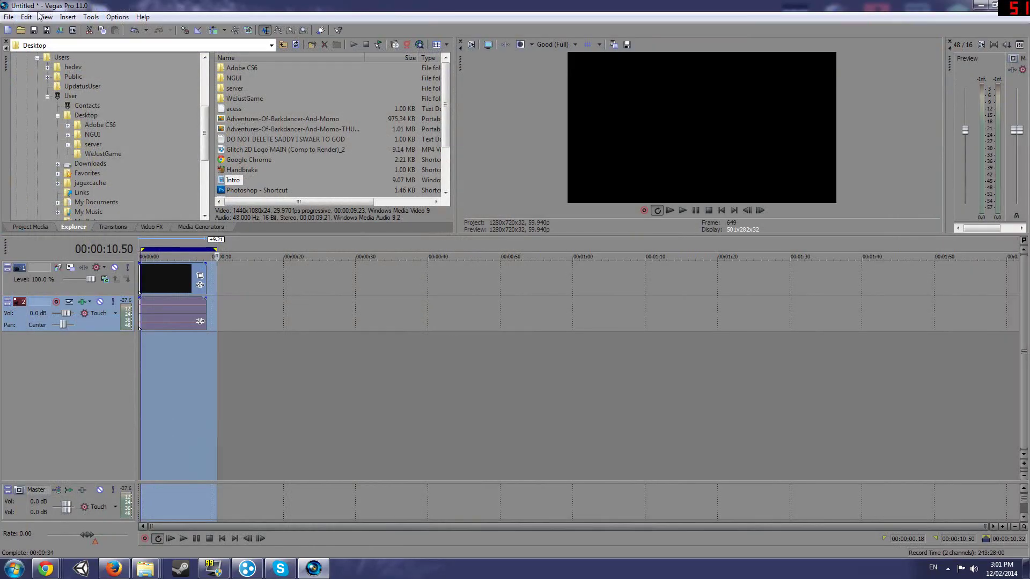